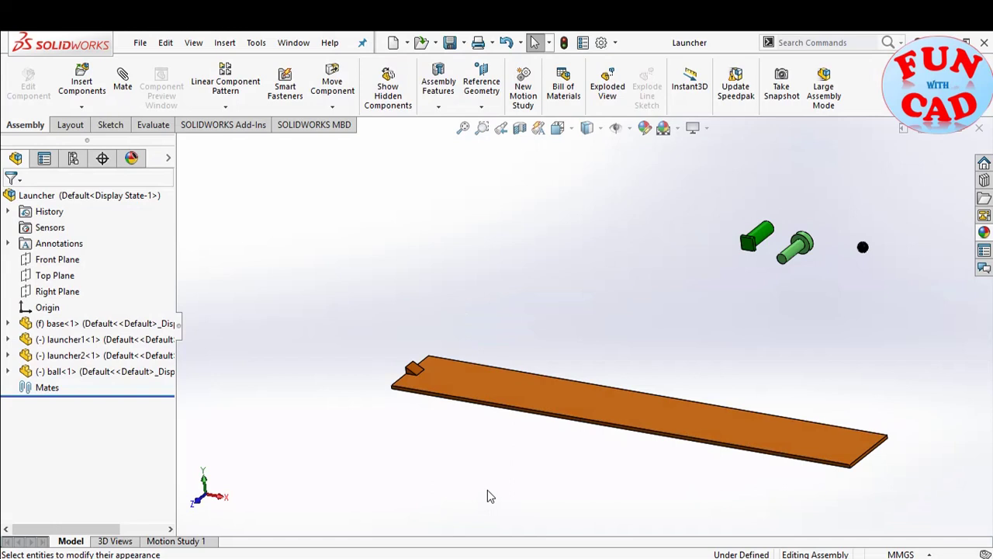
- Orbit and zoom around the Launcher assembly, then move launcher2 up beside launcher1
middle_drag(487, 490, 612, 401)
scroll(613, 401, down, 2)
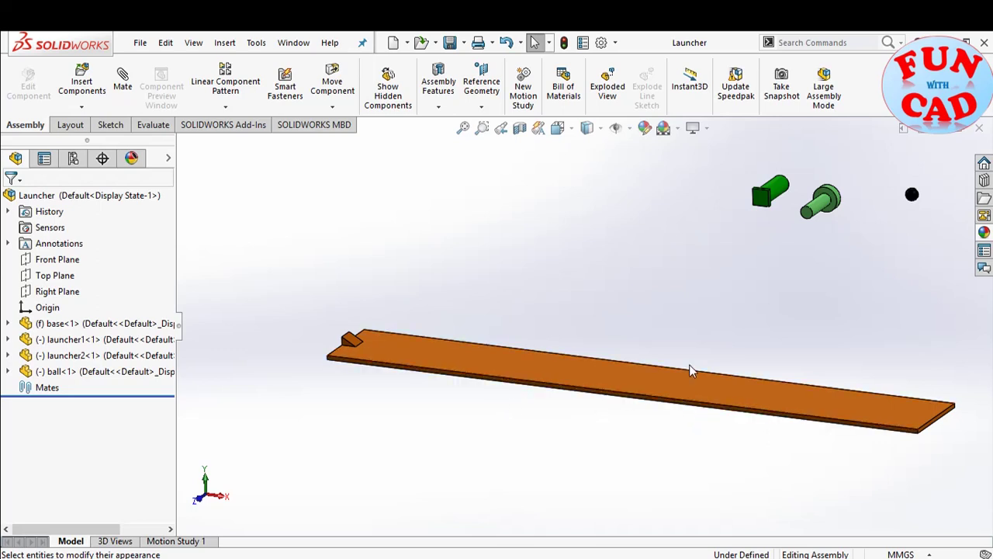
scroll(351, 355, down, 2)
scroll(388, 350, down, 3)
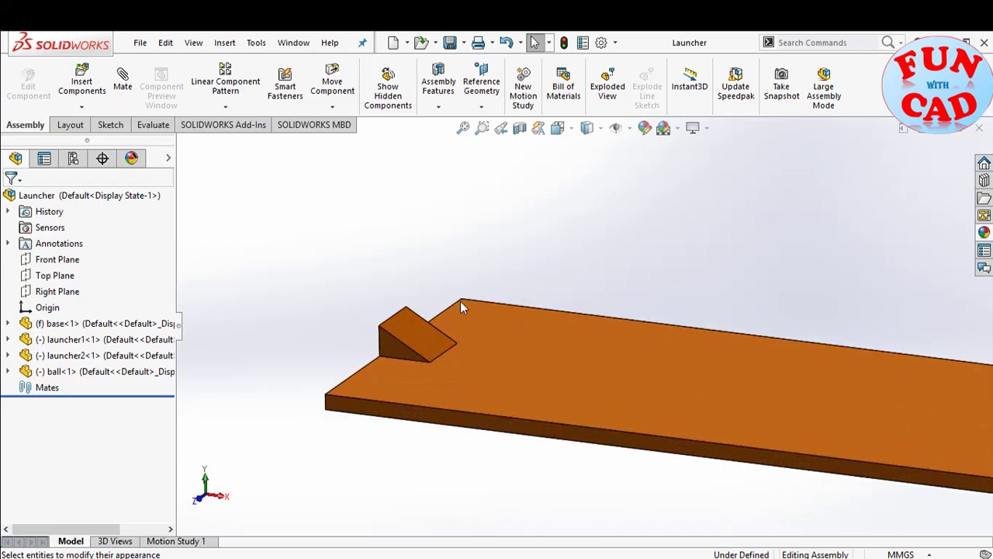
middle_drag(403, 473, 331, 350)
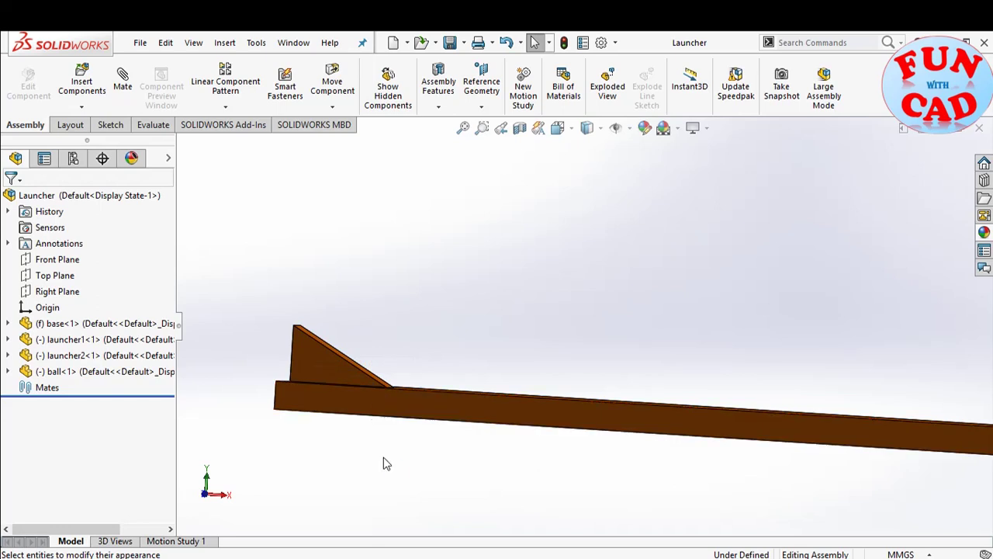
scroll(446, 373, up, 6)
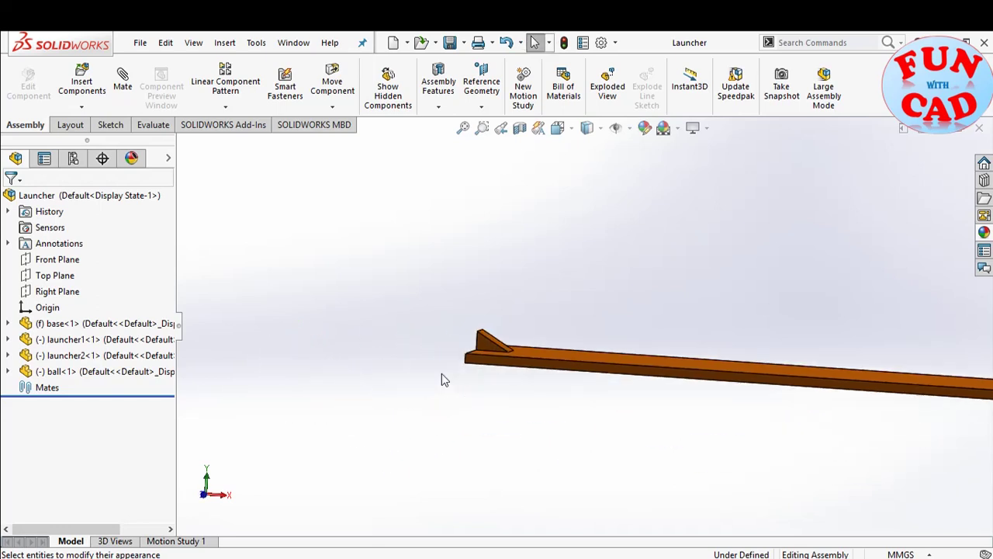
scroll(834, 291, up, 2)
scroll(854, 267, down, 4)
scroll(698, 289, down, 3)
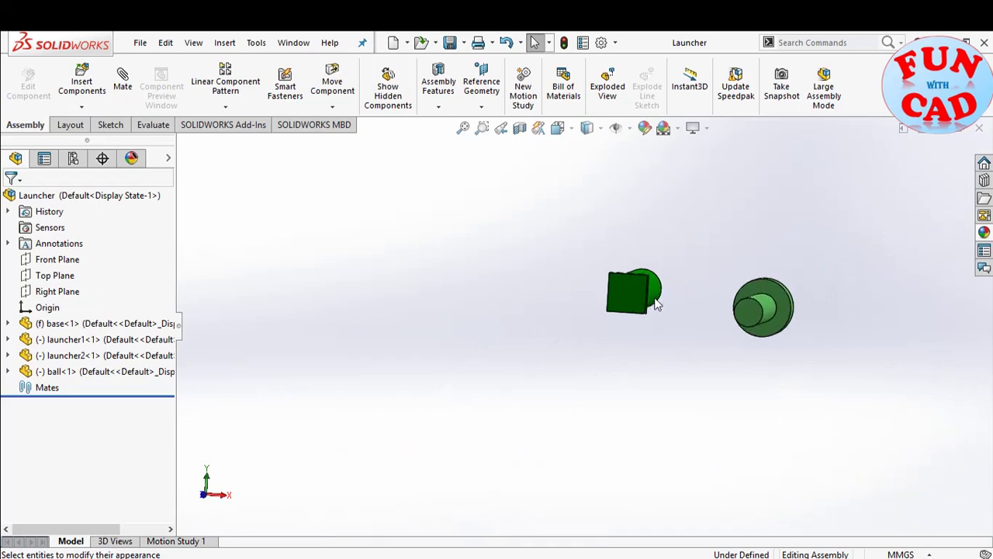
middle_drag(679, 279, 638, 298)
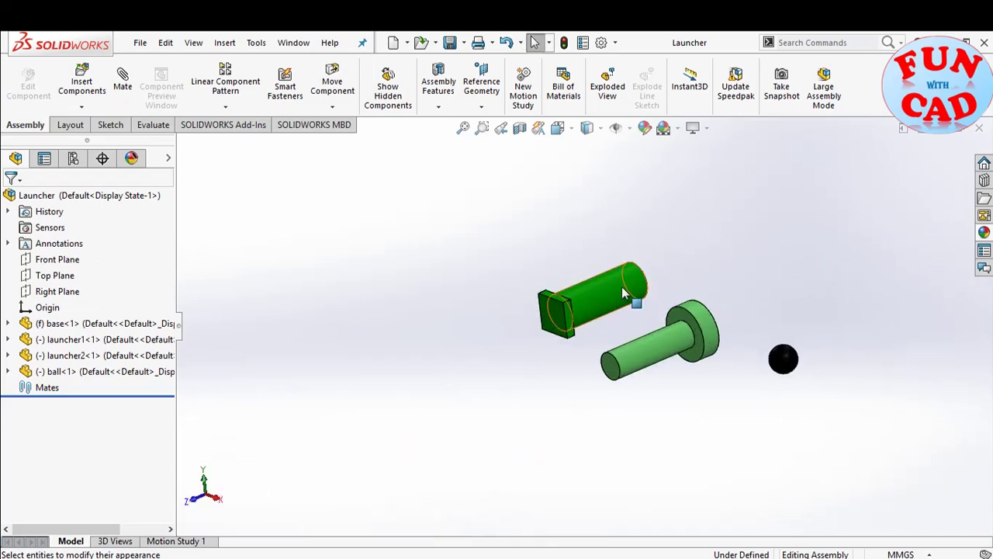
drag(672, 356, 696, 312)
middle_drag(695, 313, 690, 339)
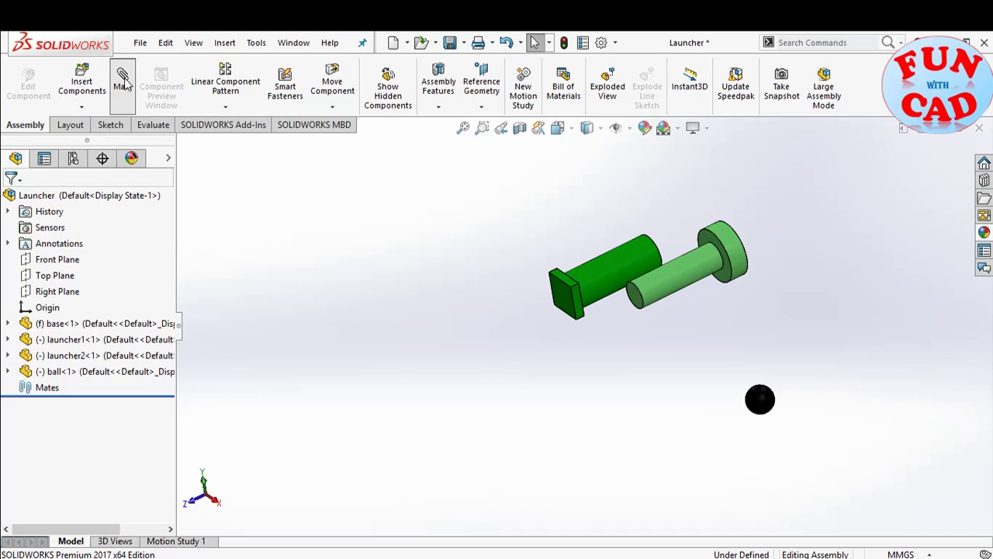
- Mate launcher2's cylindrical face concentric with launcher1's tube face
click(653, 284)
middle_drag(665, 244, 905, 399)
click(667, 256)
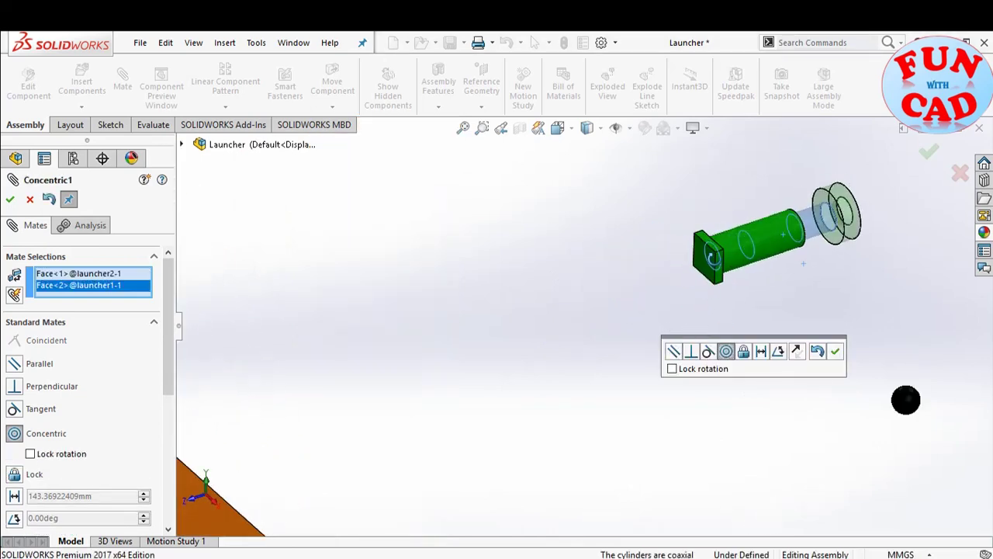
click(7, 200)
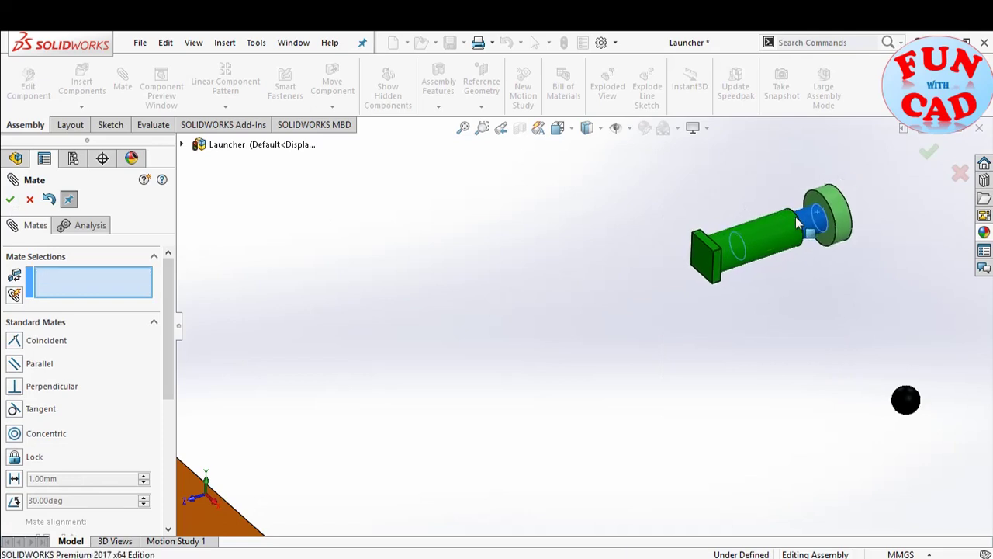
scroll(666, 357, up, 3)
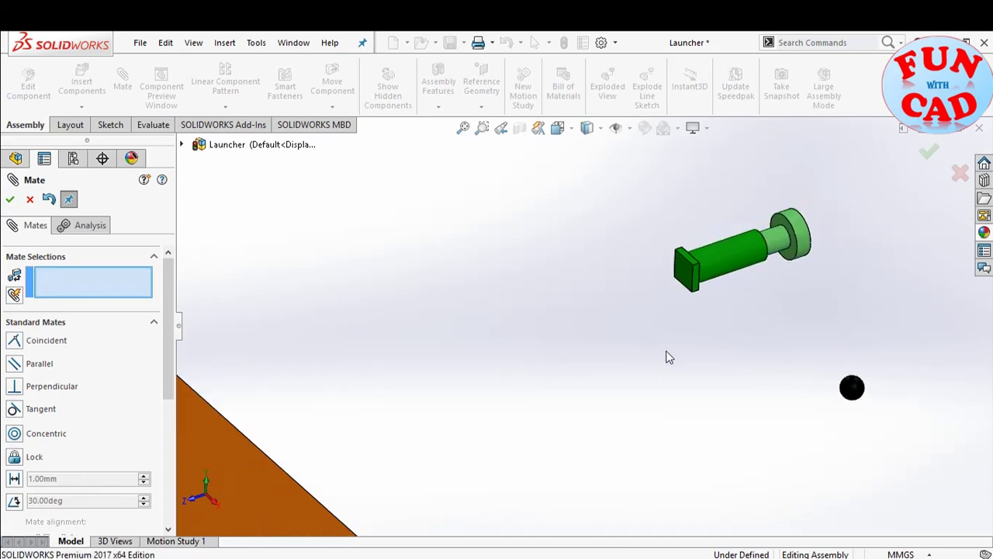
scroll(656, 326, down, 3)
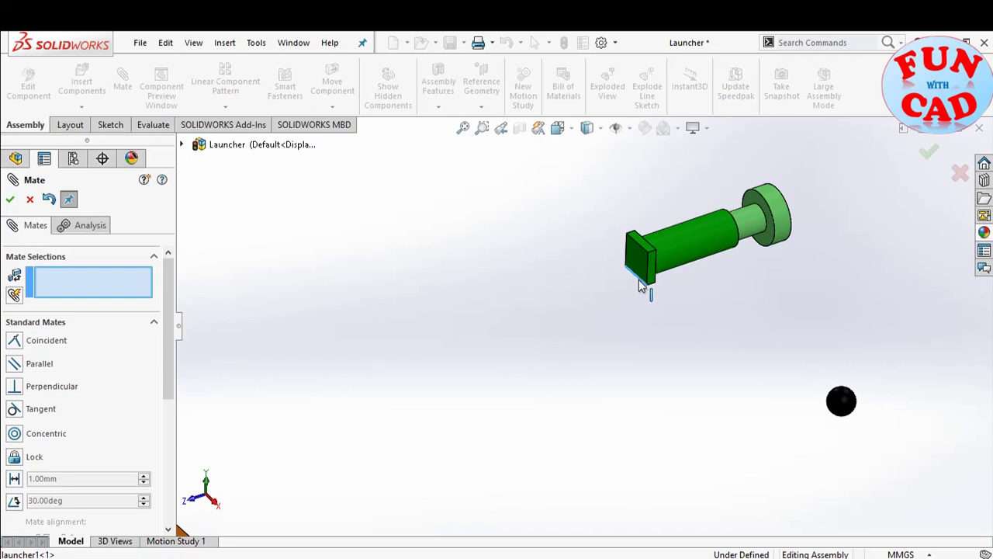
- Add a coincident mate between a launcher1 foot edge and the wedge tab edge, with flipped alignment
click(642, 285)
scroll(623, 321, up, 5)
scroll(326, 332, down, 3)
scroll(325, 326, down, 4)
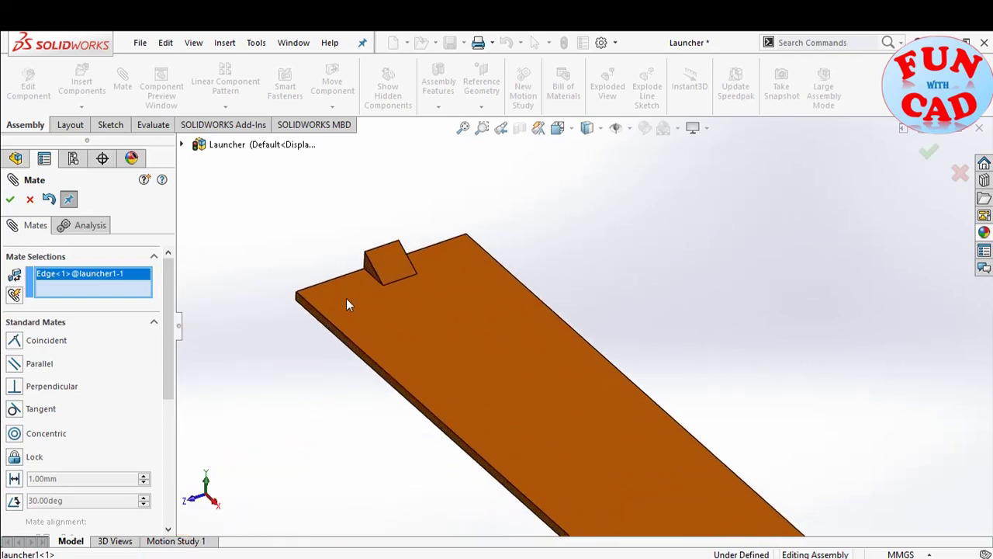
click(413, 280)
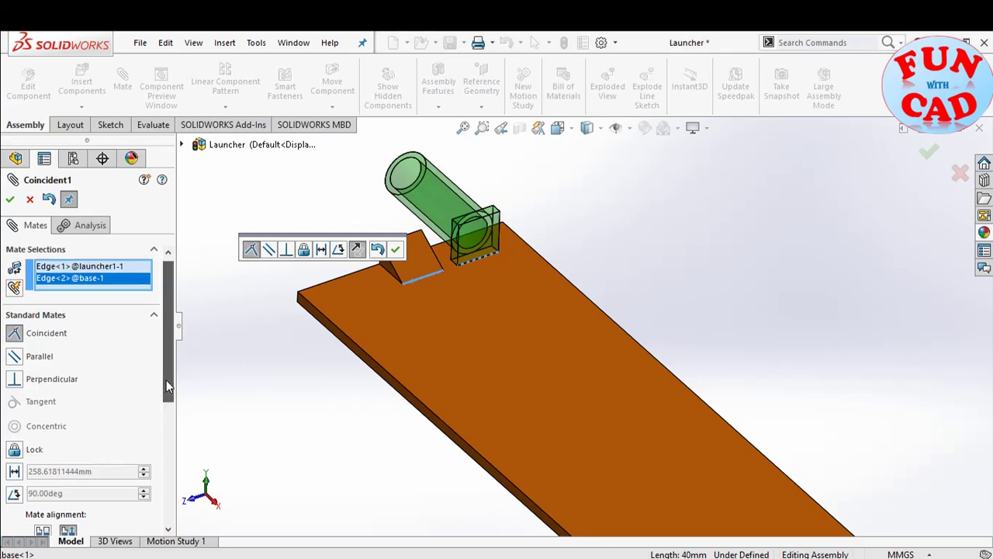
scroll(166, 379, down, 1)
click(42, 515)
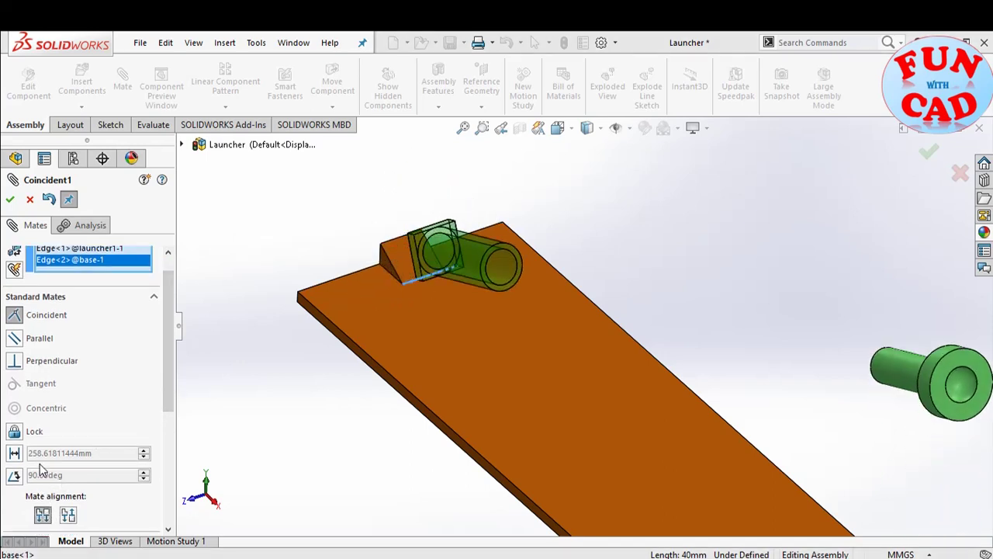
click(9, 201)
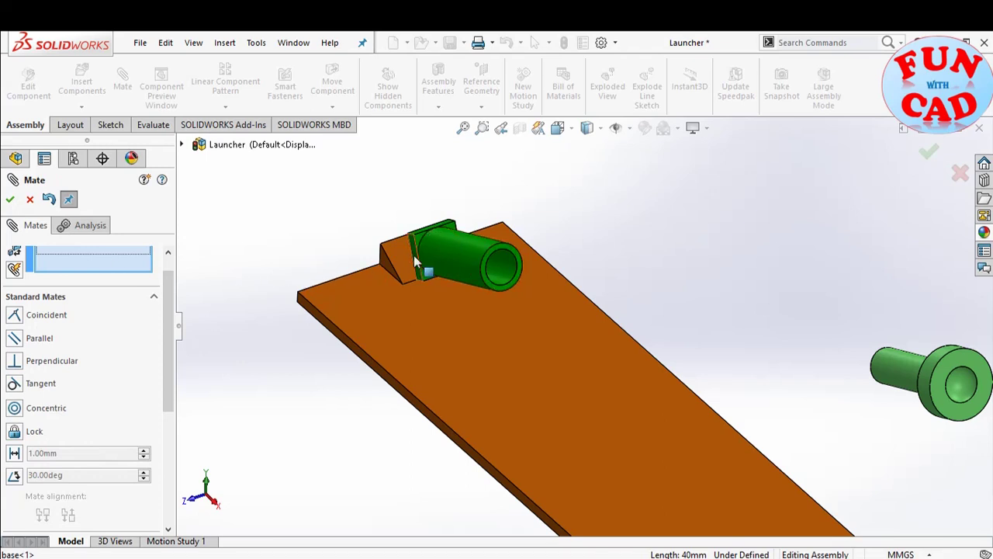
- Add a second coincident mate between another foot edge and the matching tab edge
click(413, 254)
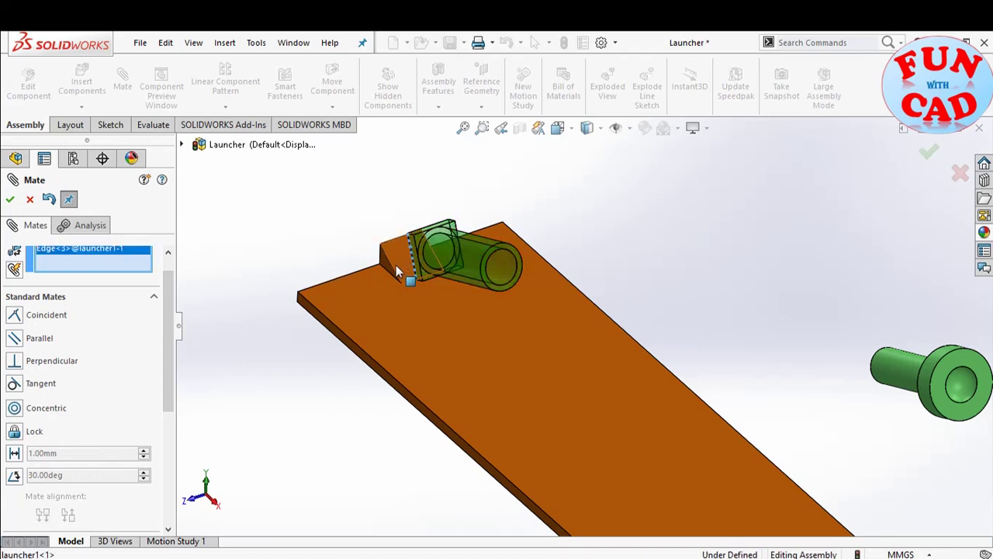
click(393, 268)
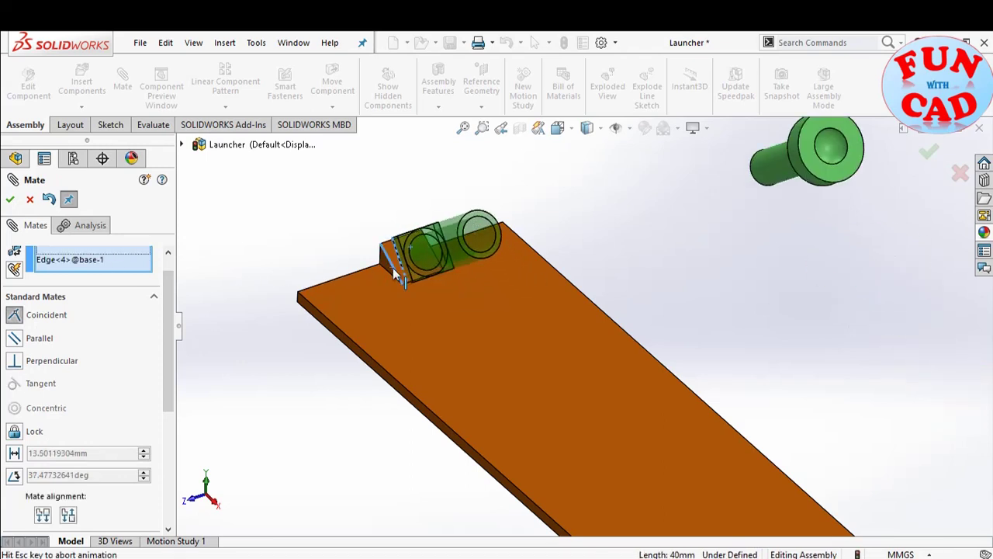
click(8, 200)
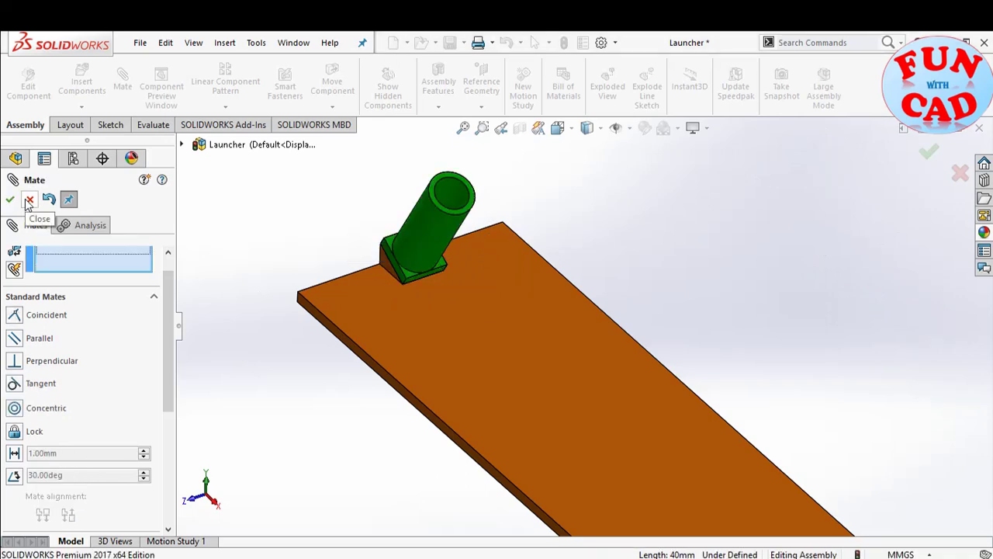
click(29, 201)
- Move the ball down onto the launcher tube
scroll(310, 401, up, 4)
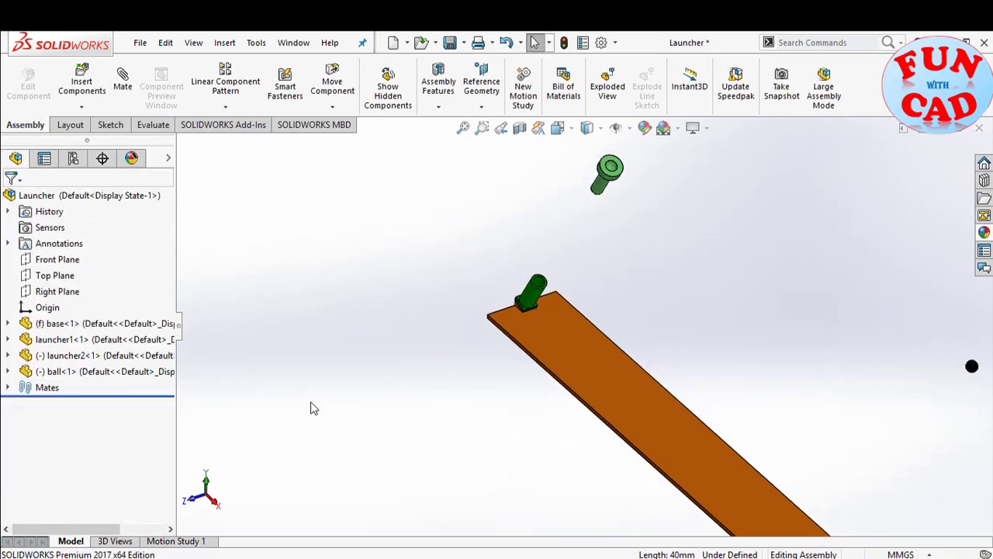
drag(604, 179, 536, 278)
scroll(853, 349, up, 2)
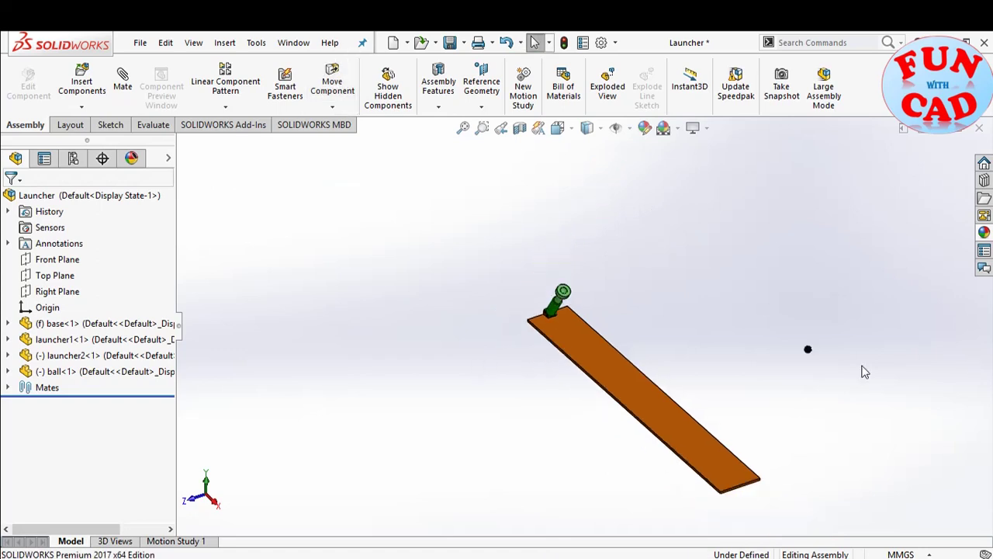
scroll(664, 336, down, 6)
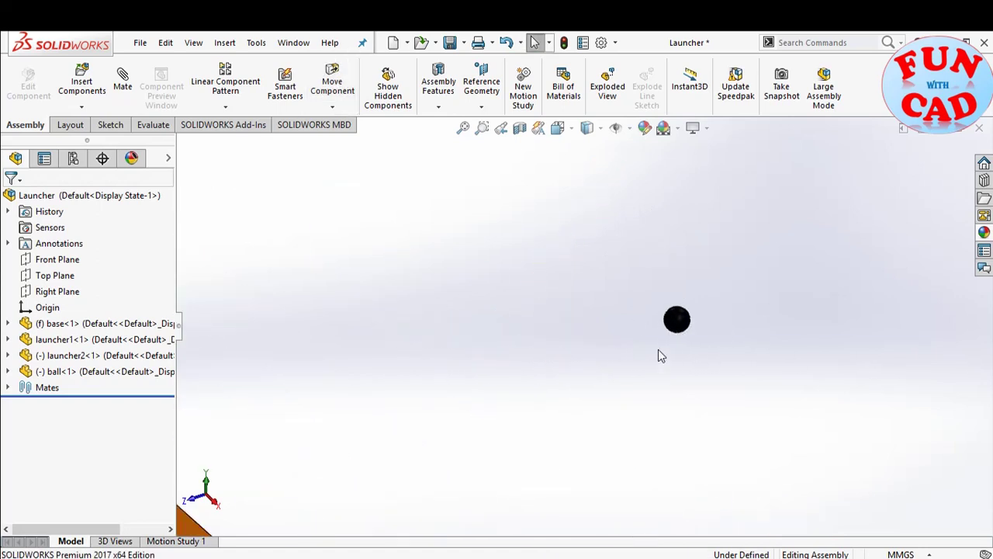
scroll(658, 354, up, 4)
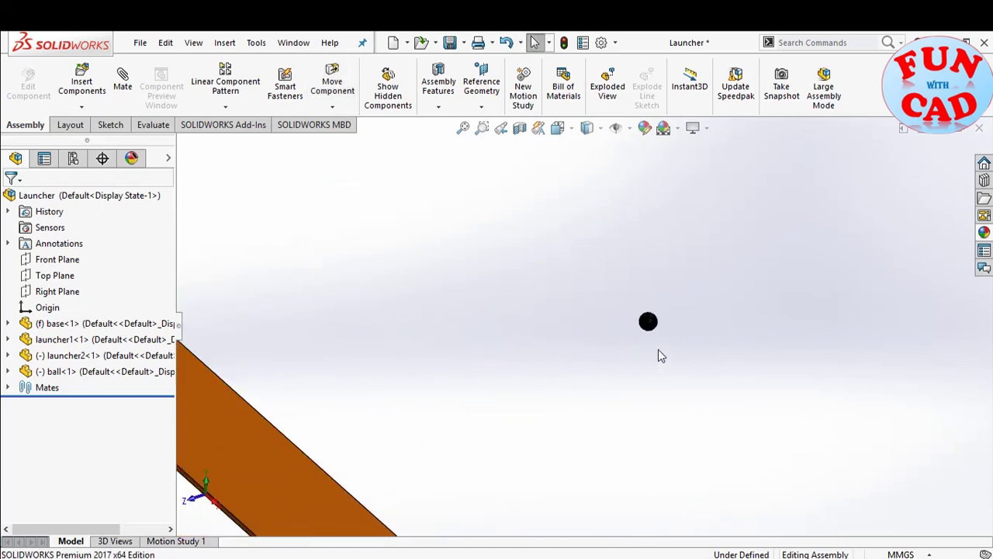
- Mate the ball concentric with launcher2's cup face
click(123, 85)
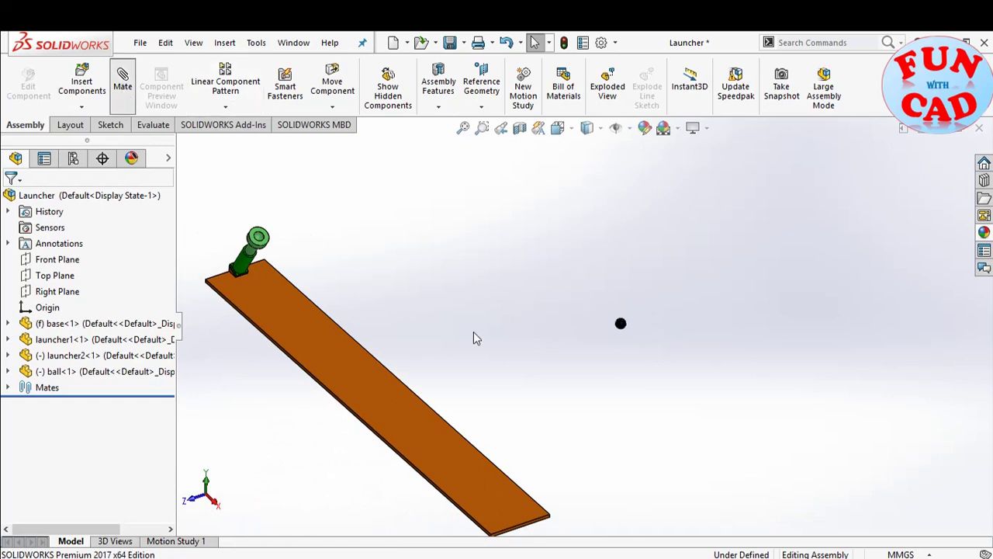
click(621, 325)
scroll(313, 264, down, 2)
scroll(312, 271, down, 2)
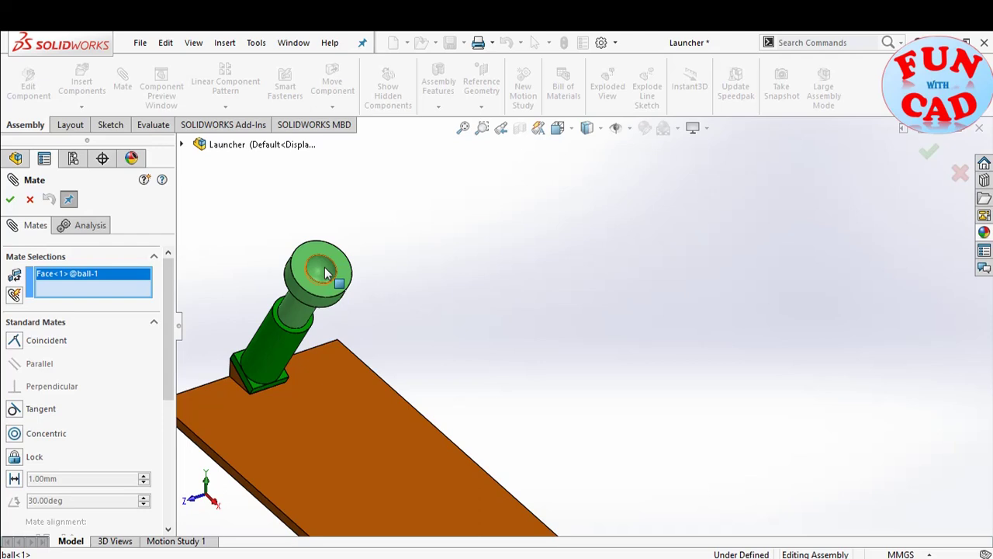
click(322, 267)
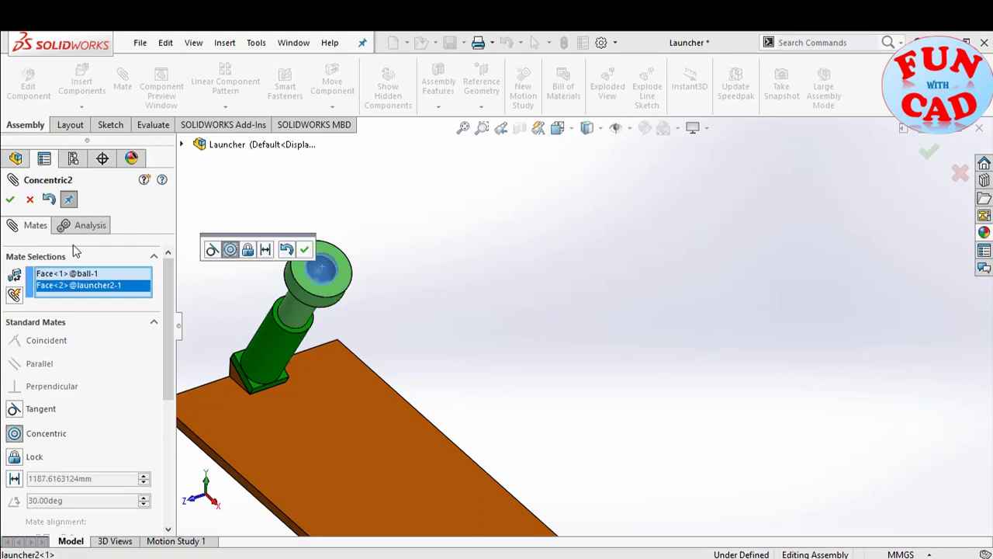
click(10, 199)
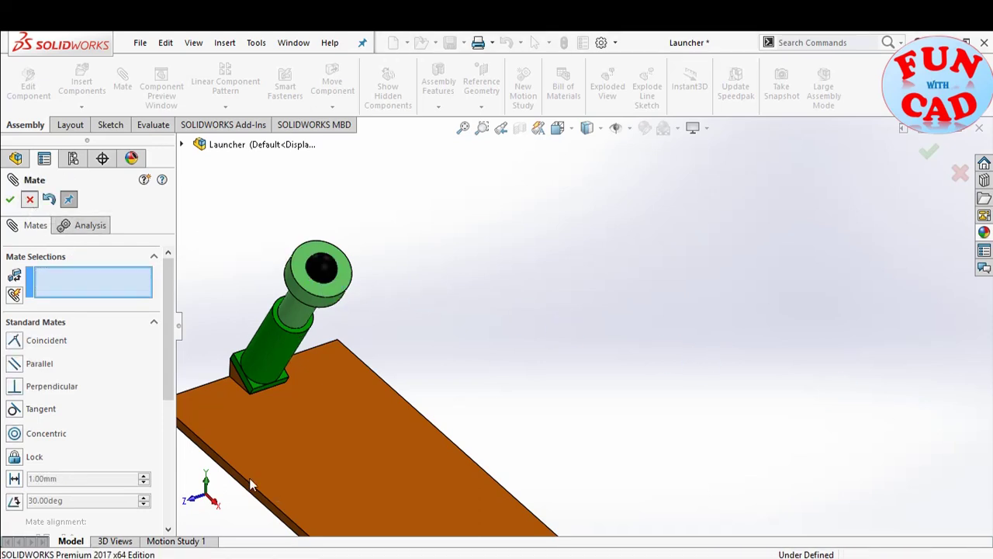
key(Escape)
- Show the assembly from the front and slide launcher2 down its barrel
click(200, 505)
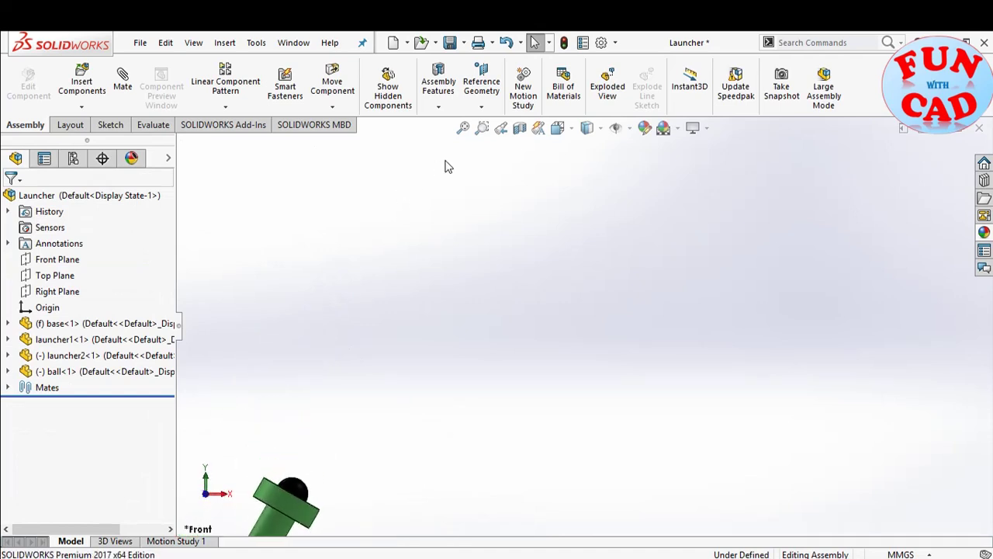
click(463, 128)
scroll(485, 318, down, 3)
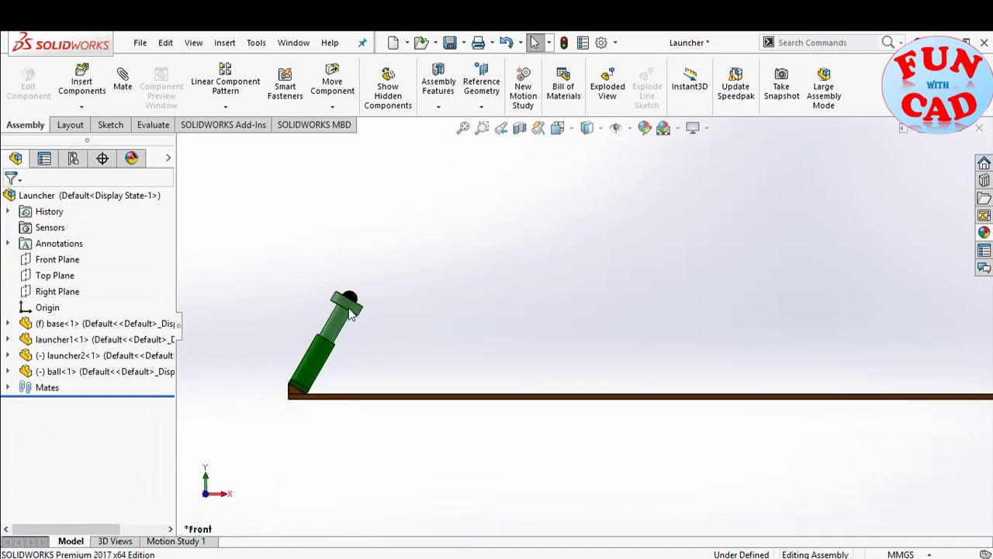
scroll(756, 359, up, 2)
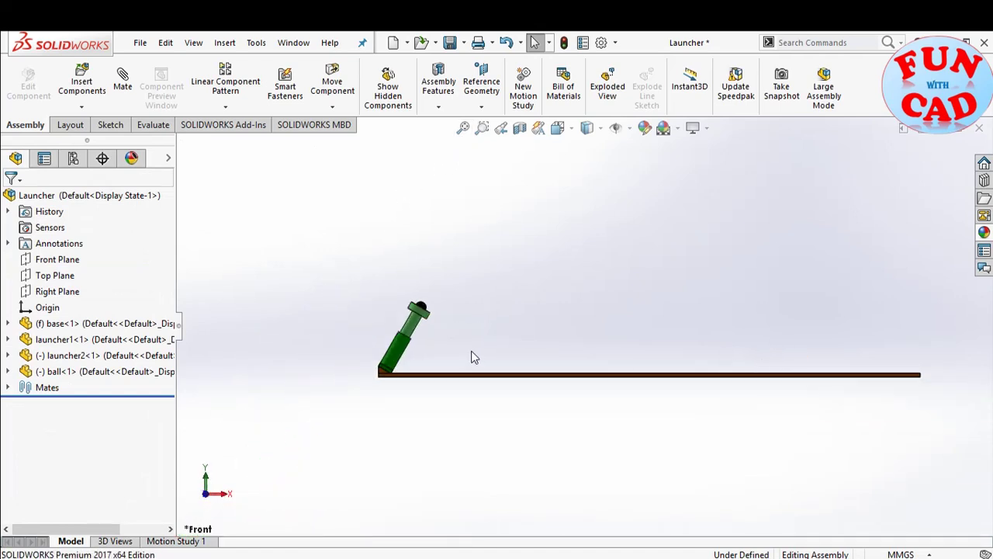
scroll(672, 332, down, 1)
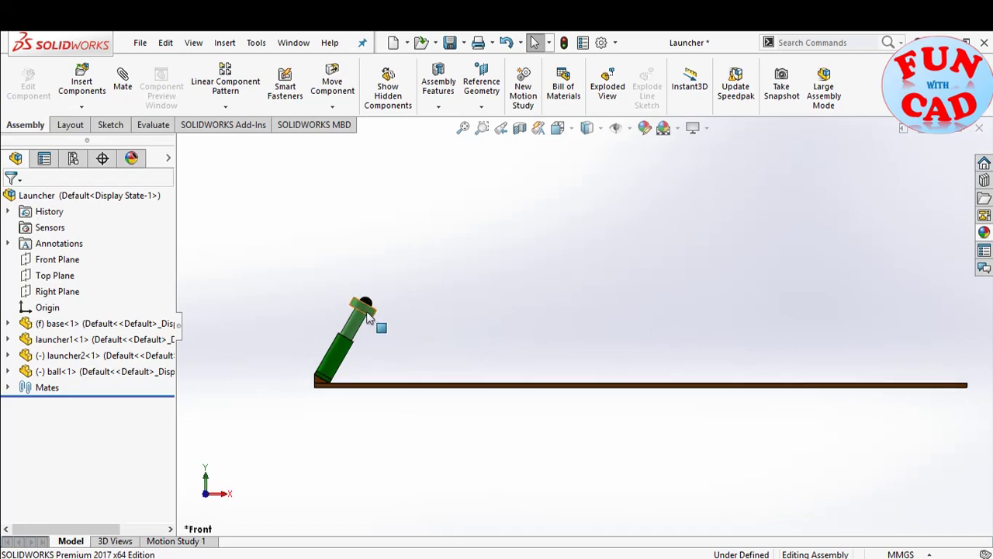
drag(369, 317, 353, 335)
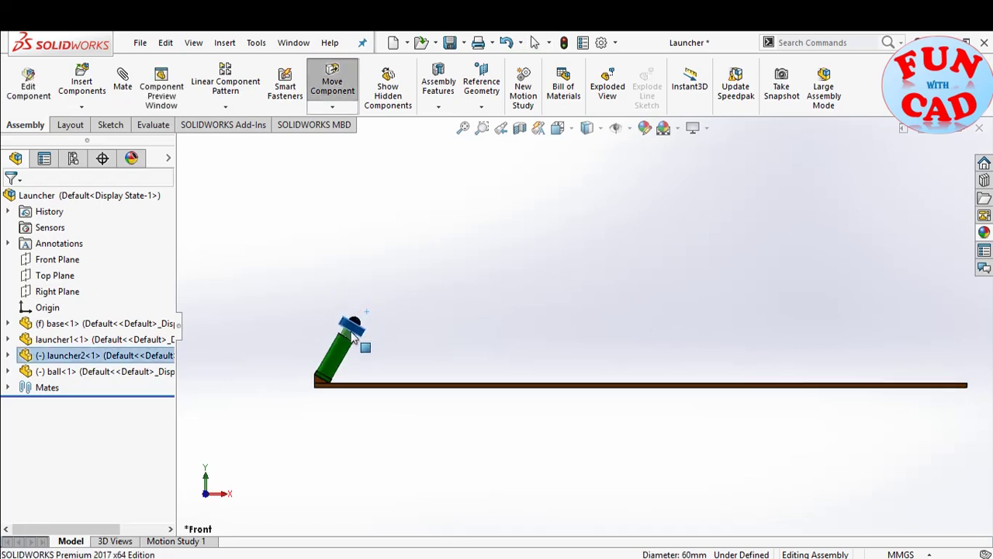
click(384, 346)
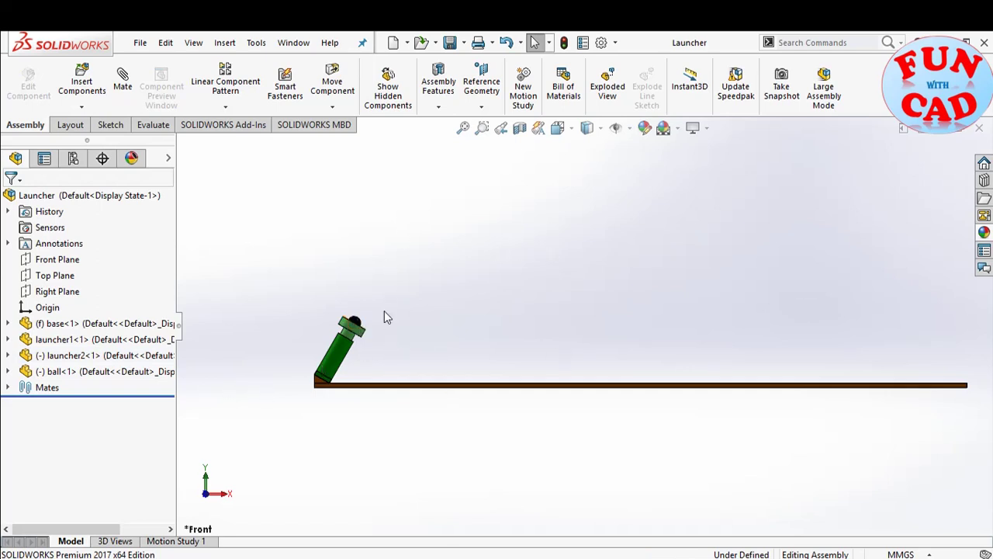
- Suppress the Concentric2 mate holding the ball
click(9, 388)
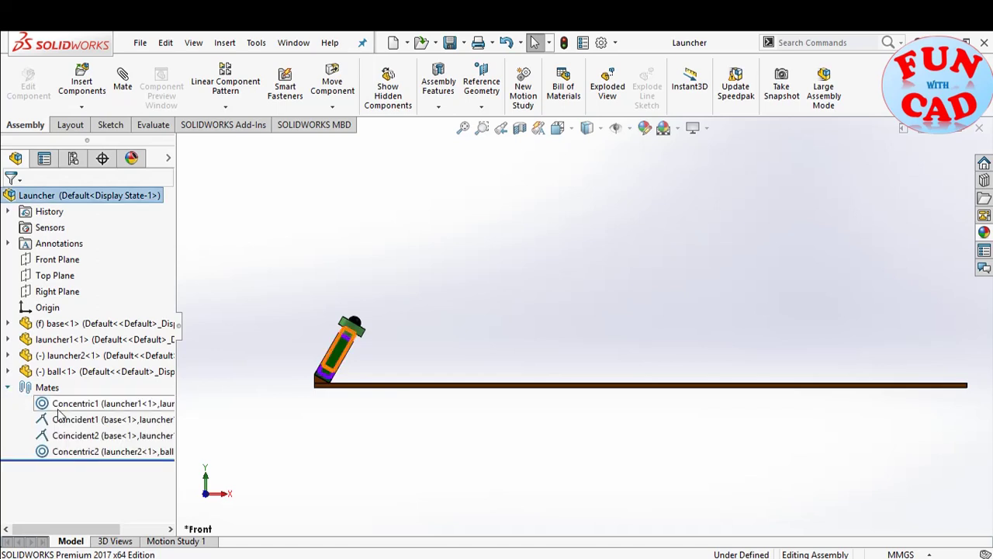
right_click(68, 452)
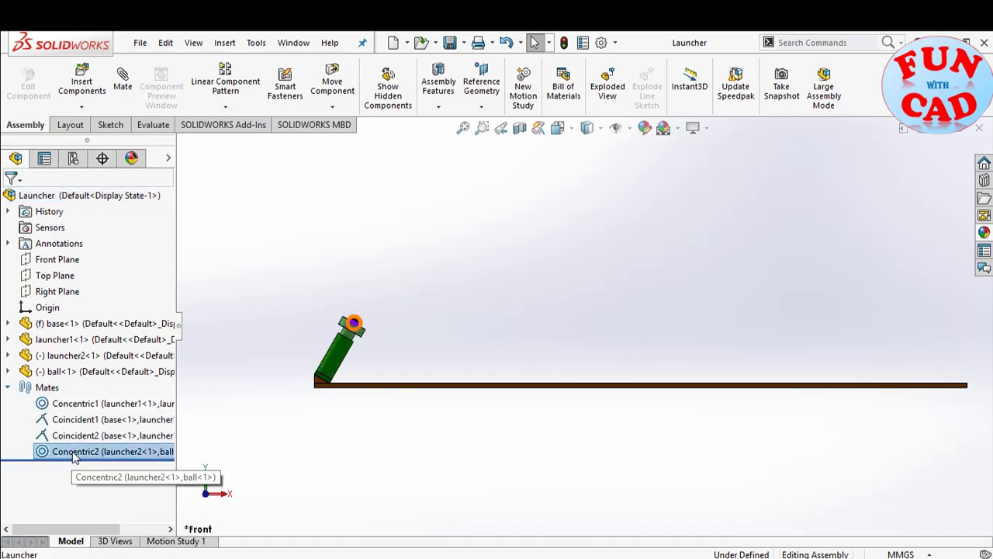
click(128, 276)
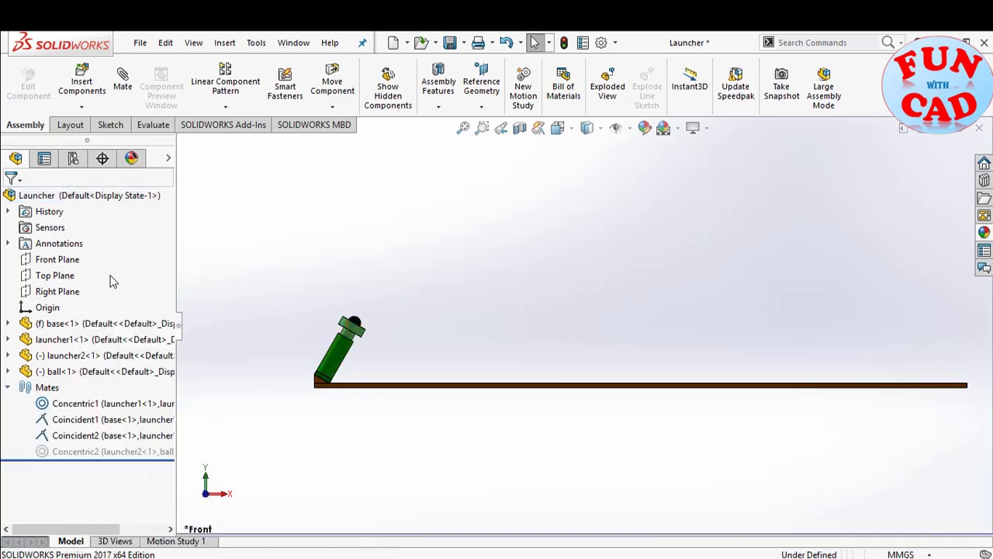
- Save the assembly and set Motion Study 1 to Basic Motion
click(457, 42)
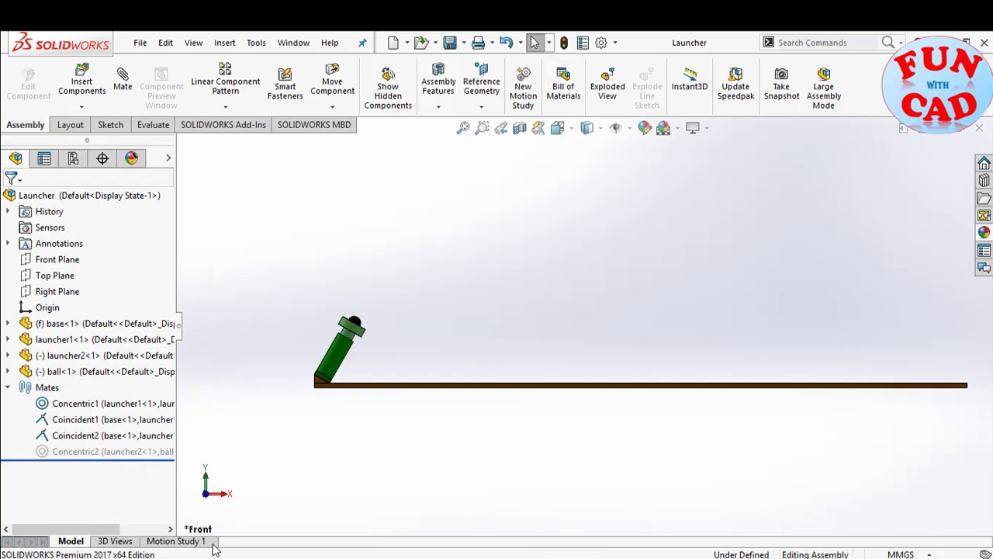
click(188, 541)
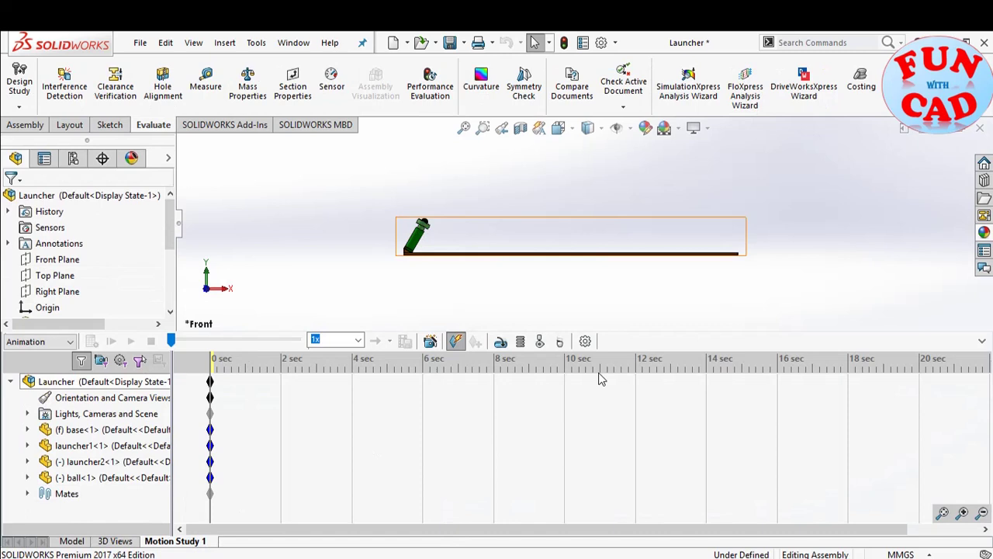
click(66, 342)
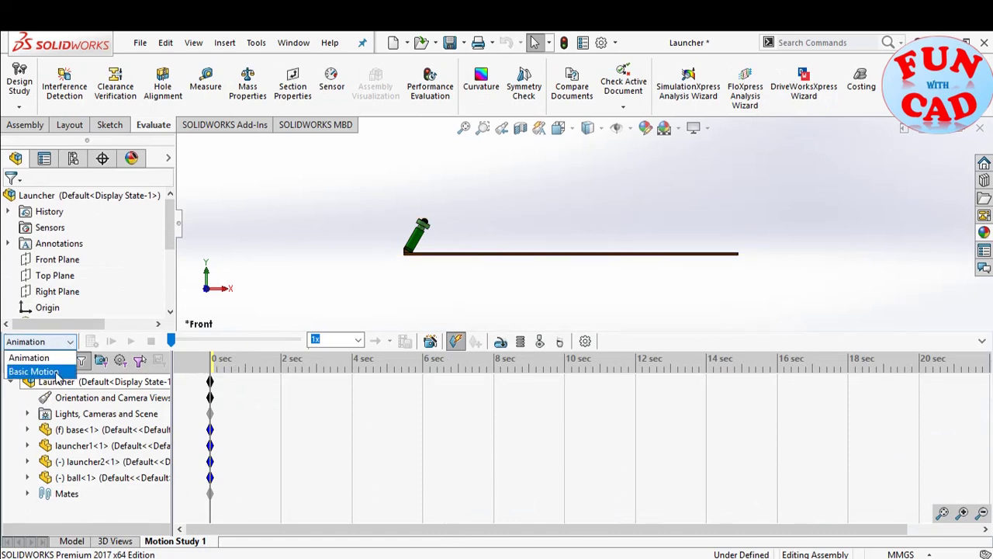
click(47, 370)
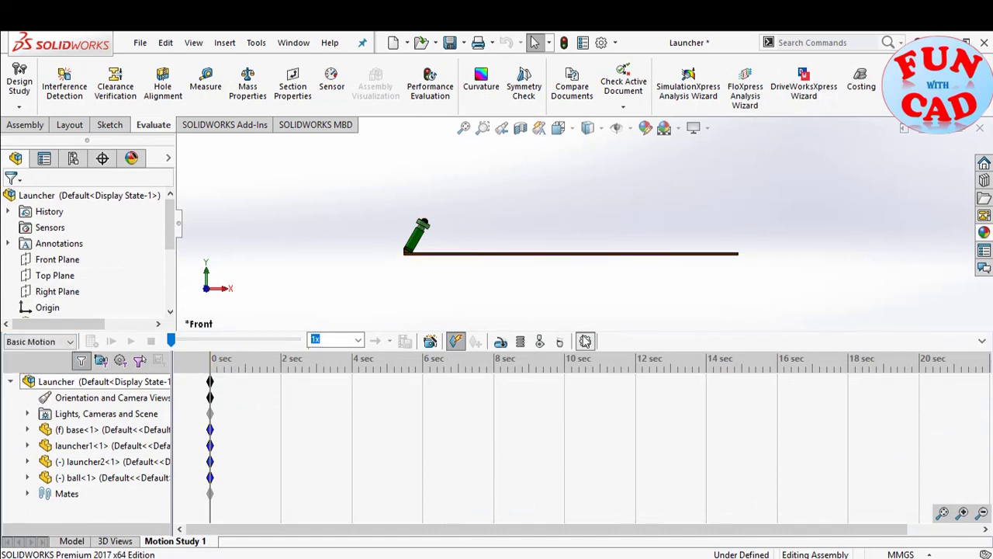
- Set study properties to 160 fps with geometry accuracy and contact resolution at High
click(585, 341)
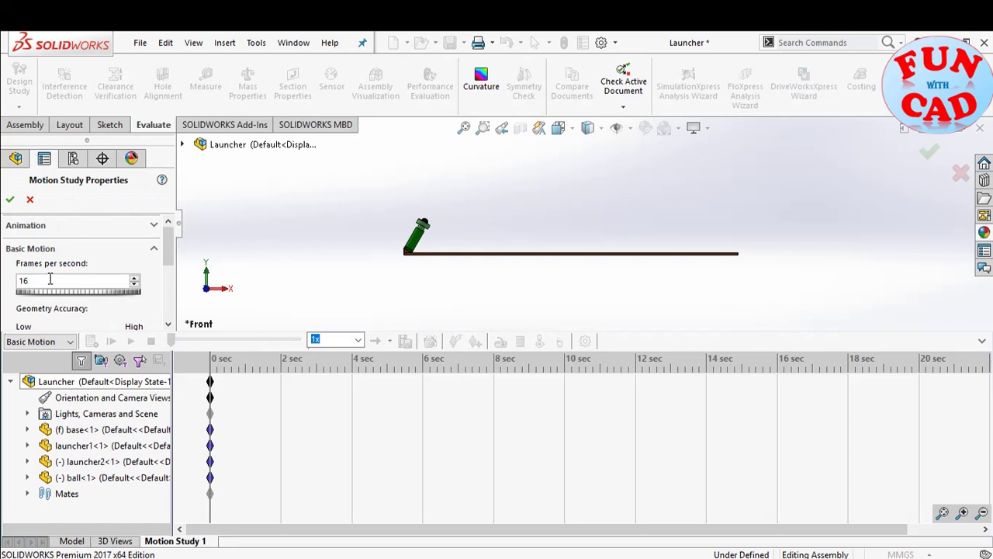
scroll(164, 244, down, 2)
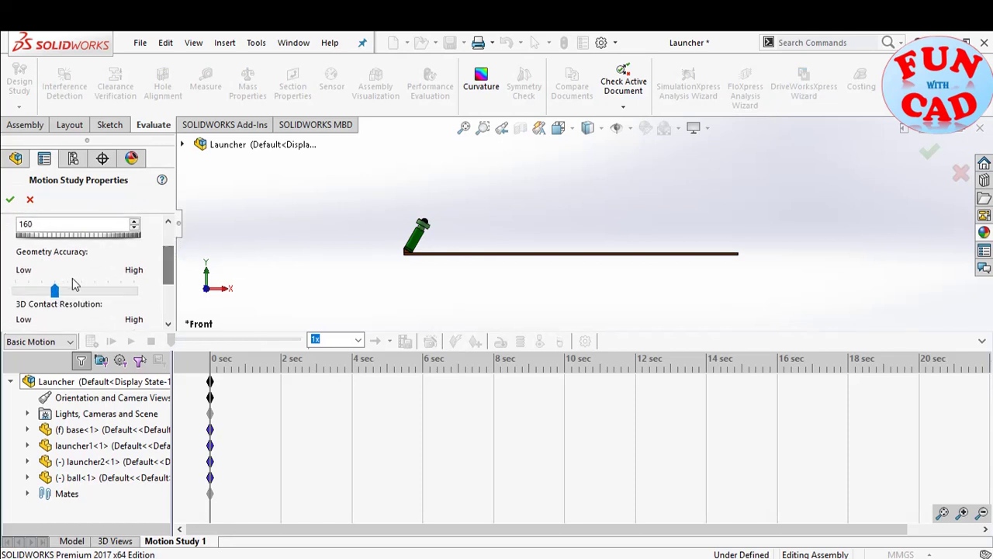
drag(77, 287, 136, 295)
scroll(166, 267, down, 1)
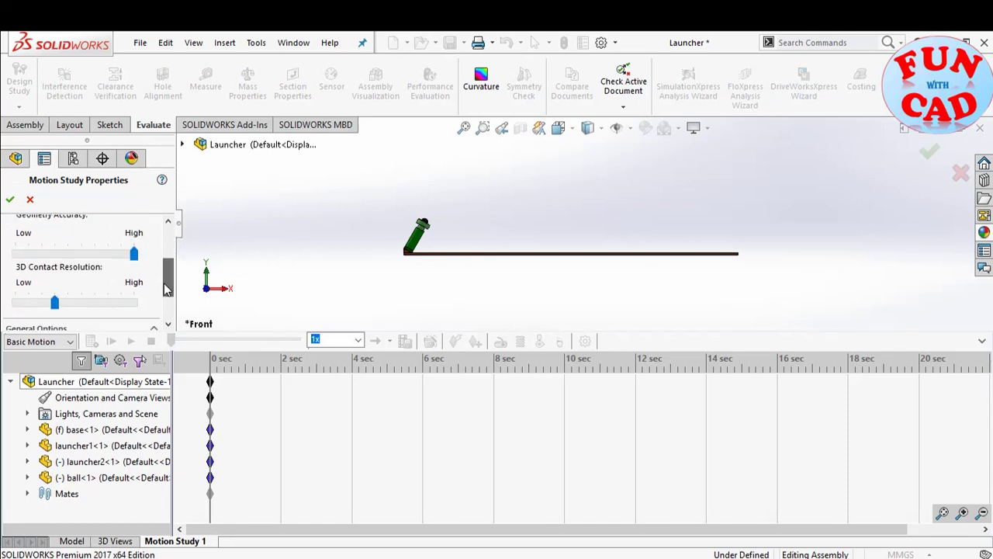
drag(56, 303, 150, 302)
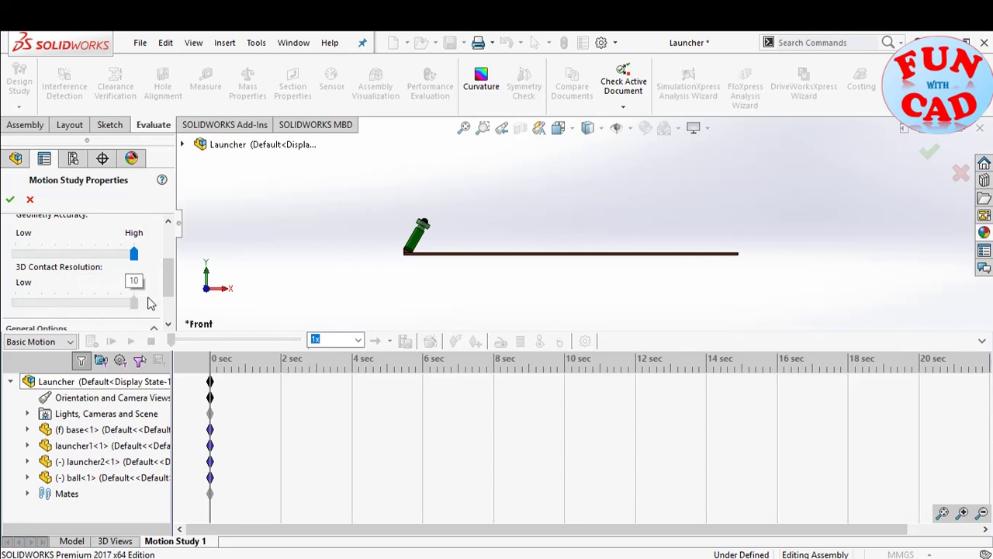
- Confirm the study properties and add Y-direction gravity at 9806.65 mm/s^2
click(10, 200)
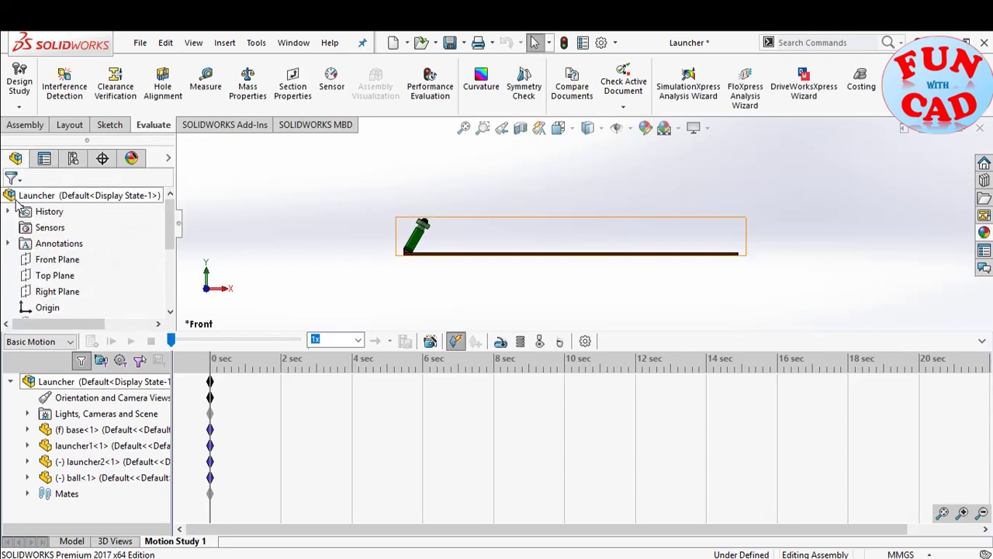
click(559, 344)
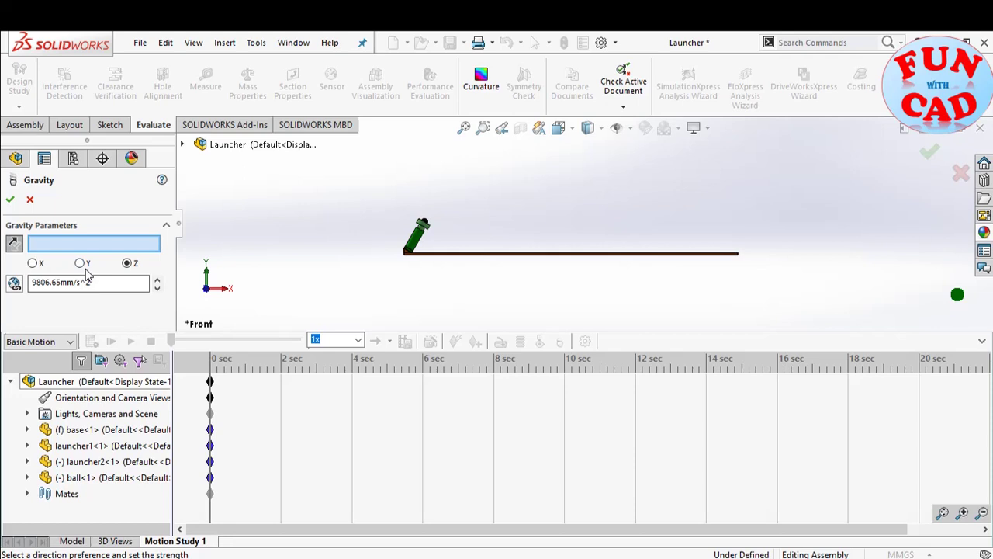
click(10, 201)
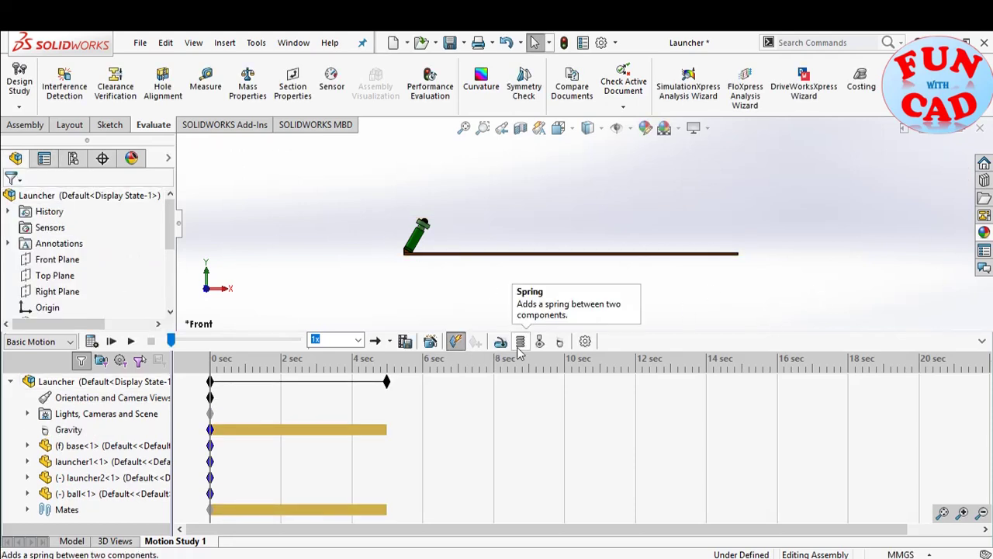
- Add a solid-body contact between the ball, launcher2 and the base
click(540, 341)
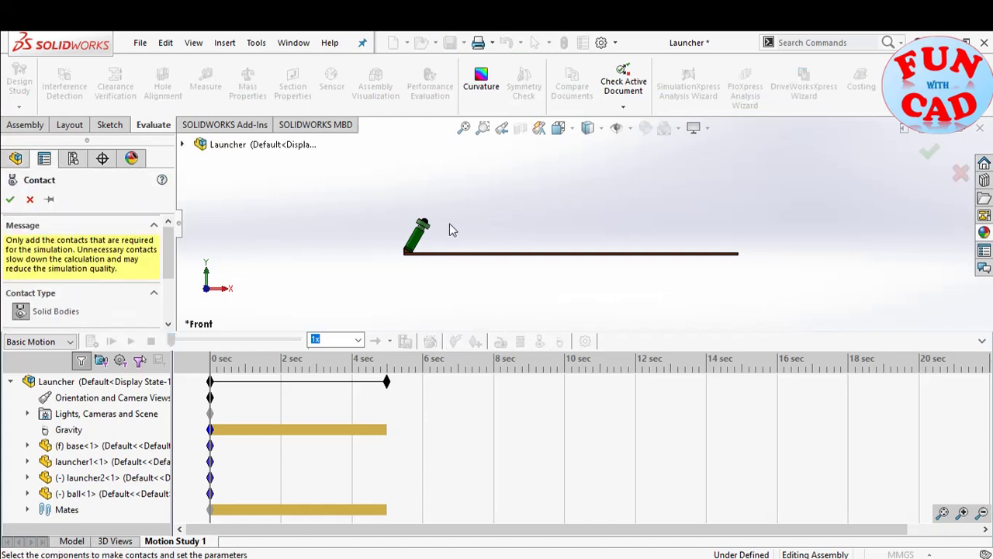
scroll(449, 224, down, 3)
scroll(449, 223, down, 3)
click(470, 215)
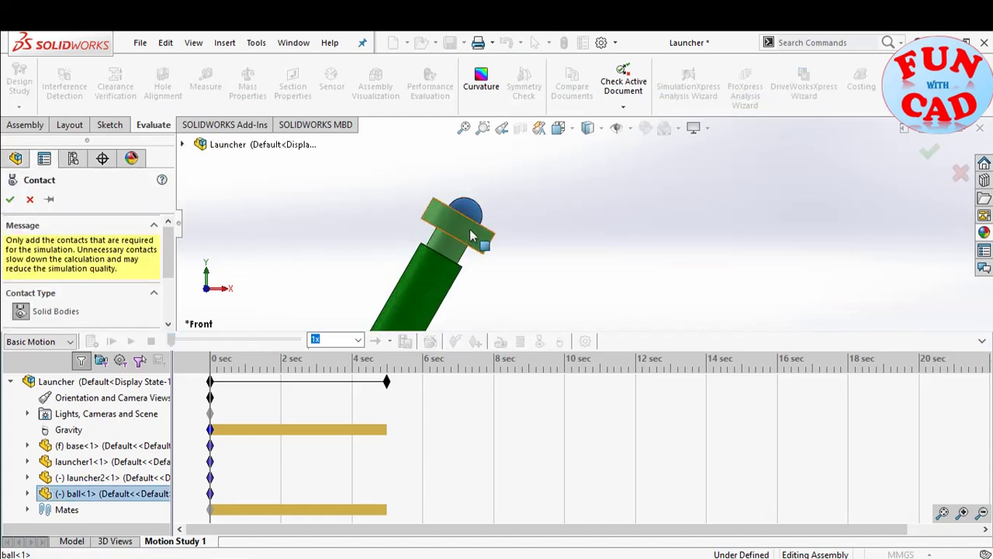
click(477, 239)
scroll(512, 256, up, 3)
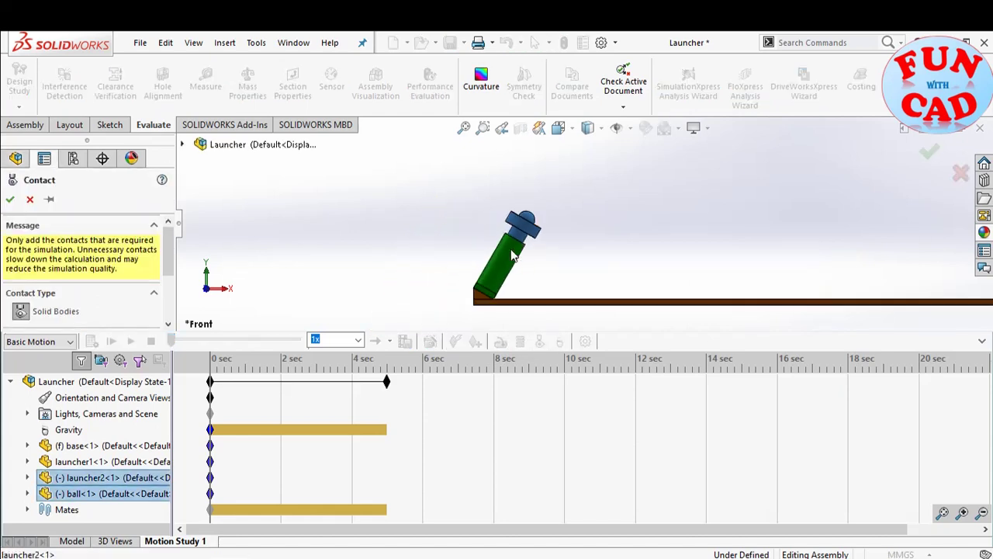
click(594, 302)
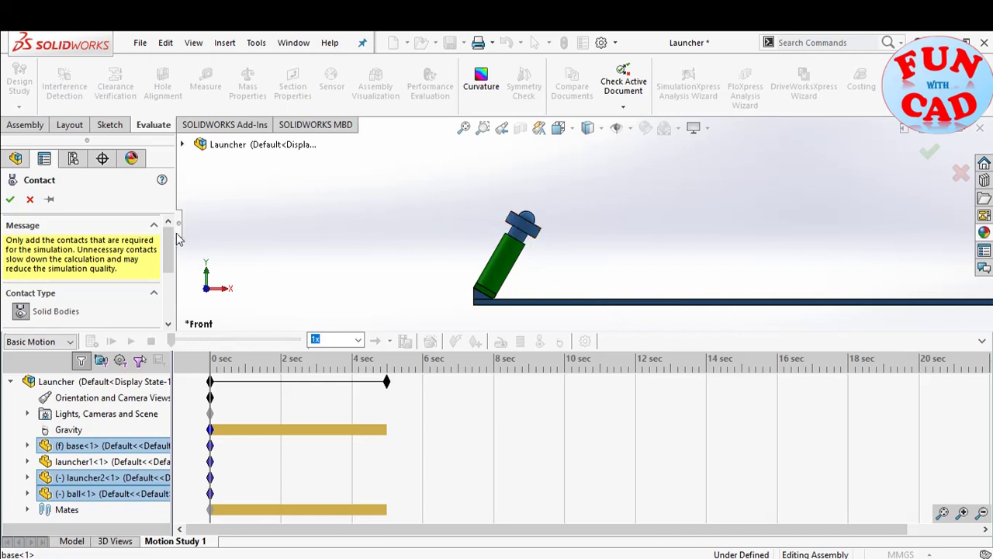
click(10, 199)
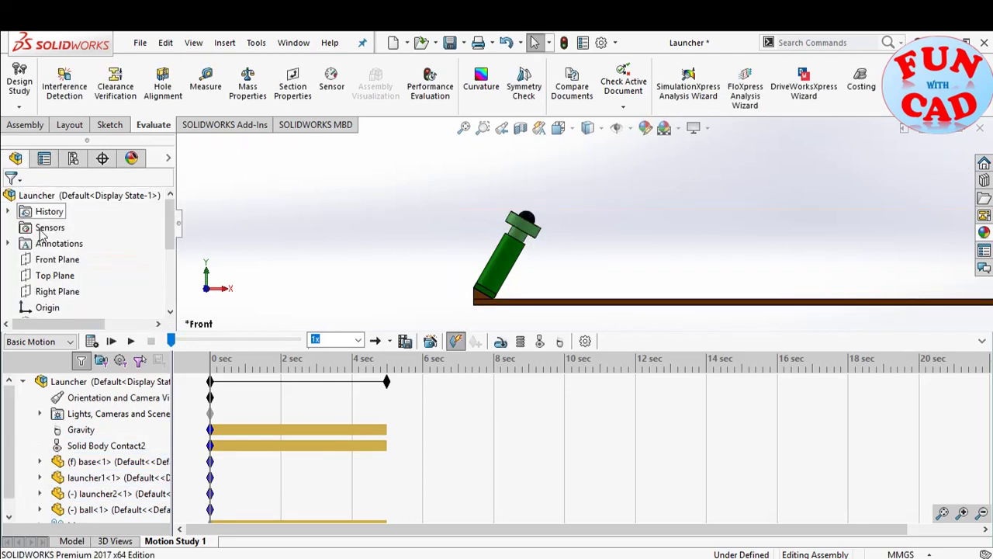
- Add a linear spring from launcher1's barrel edge to launcher2, 5 N/mm stiffness, 30 mm free length
click(520, 341)
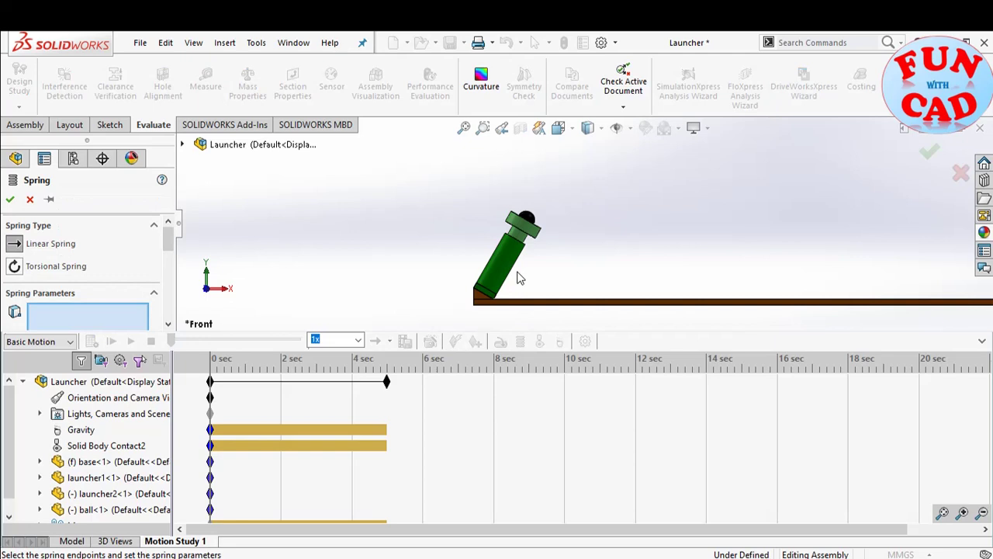
scroll(536, 243, up, 3)
scroll(557, 224, up, 3)
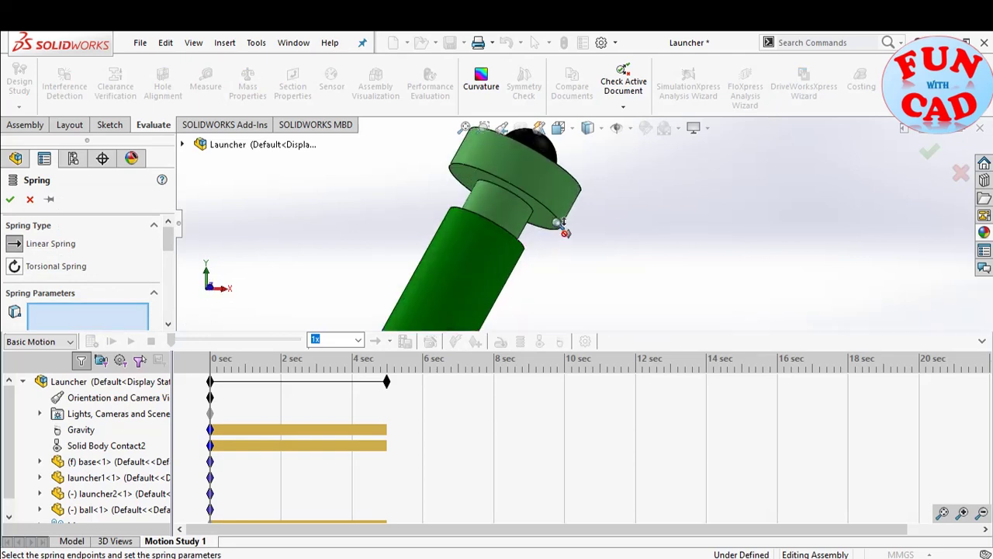
click(512, 249)
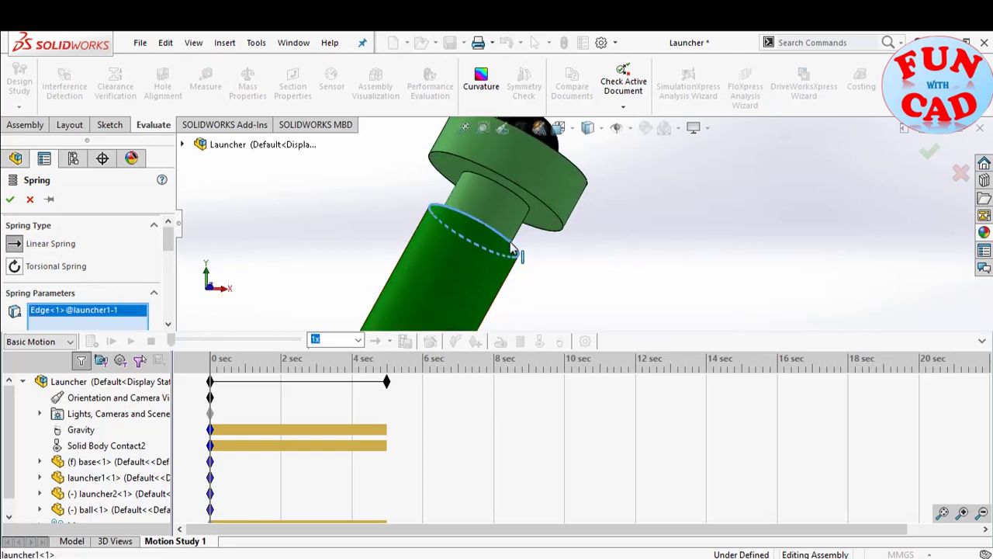
click(532, 198)
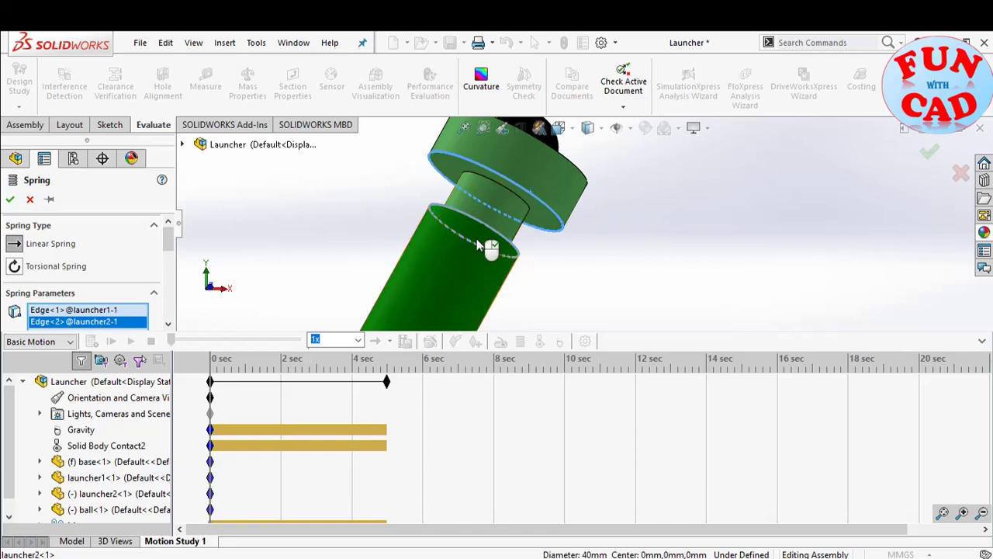
drag(169, 239, 169, 261)
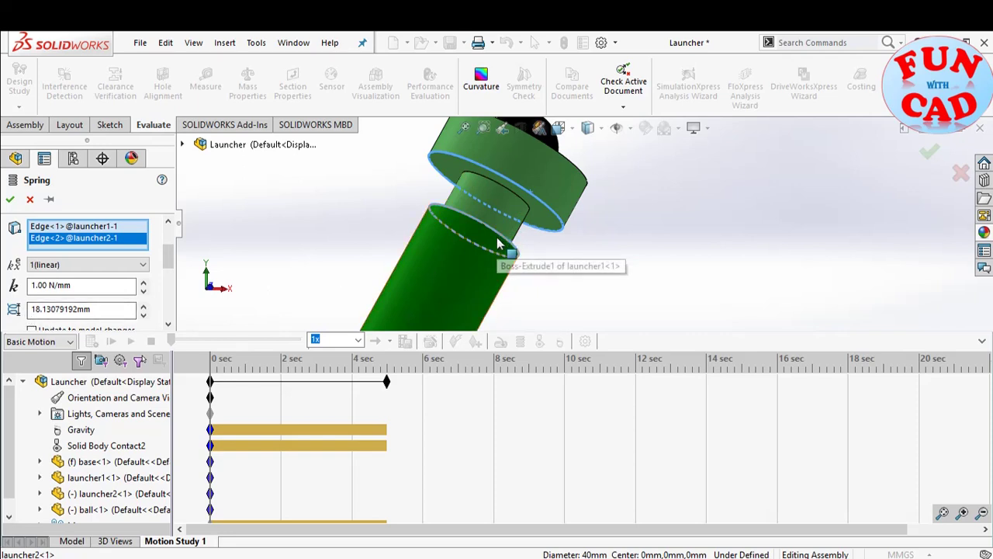
scroll(527, 260, up, 3)
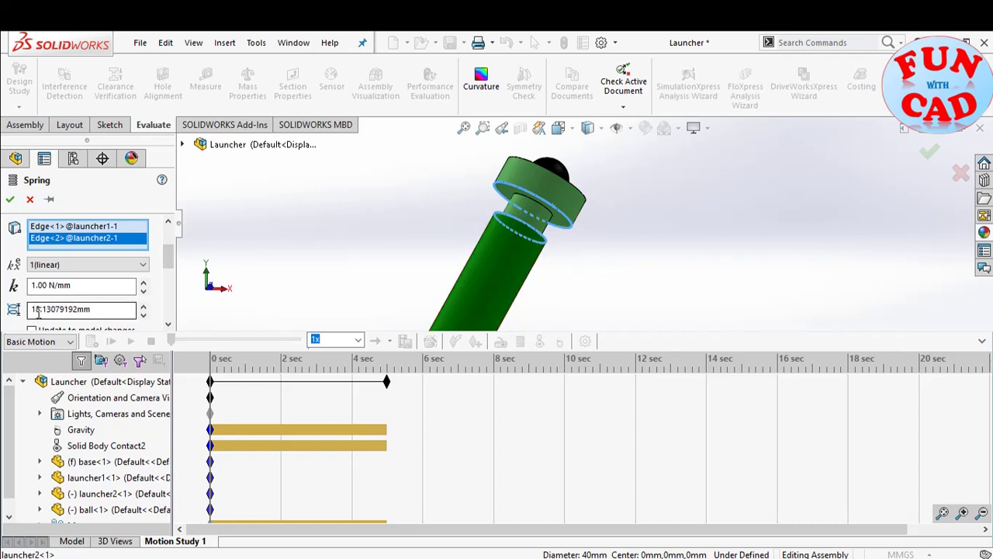
drag(87, 309, 60, 312)
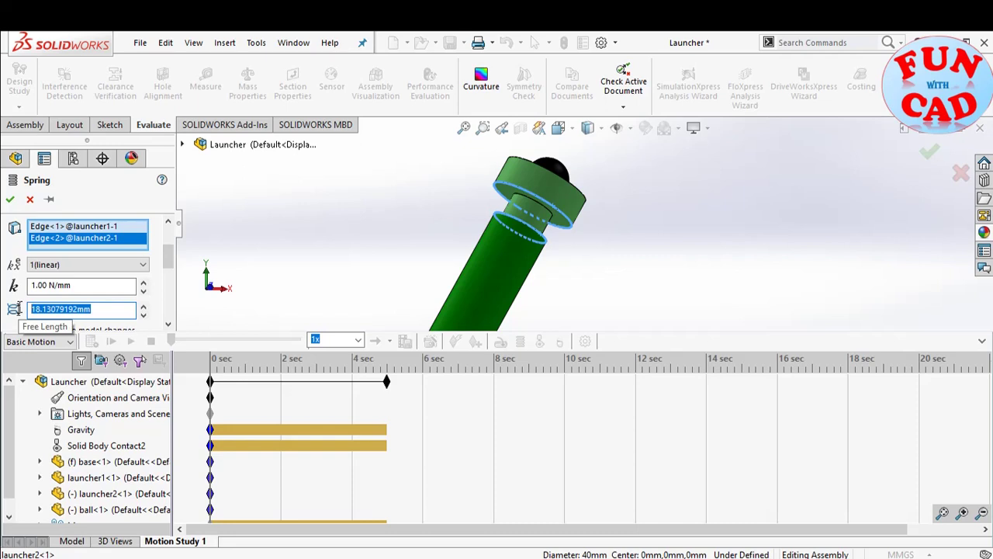
text(30)
click(32, 287)
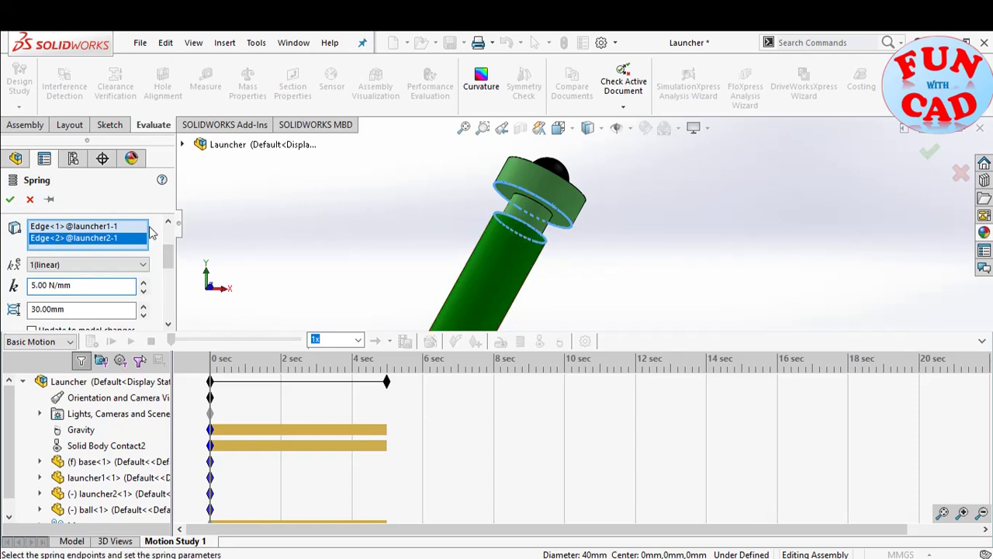
click(11, 200)
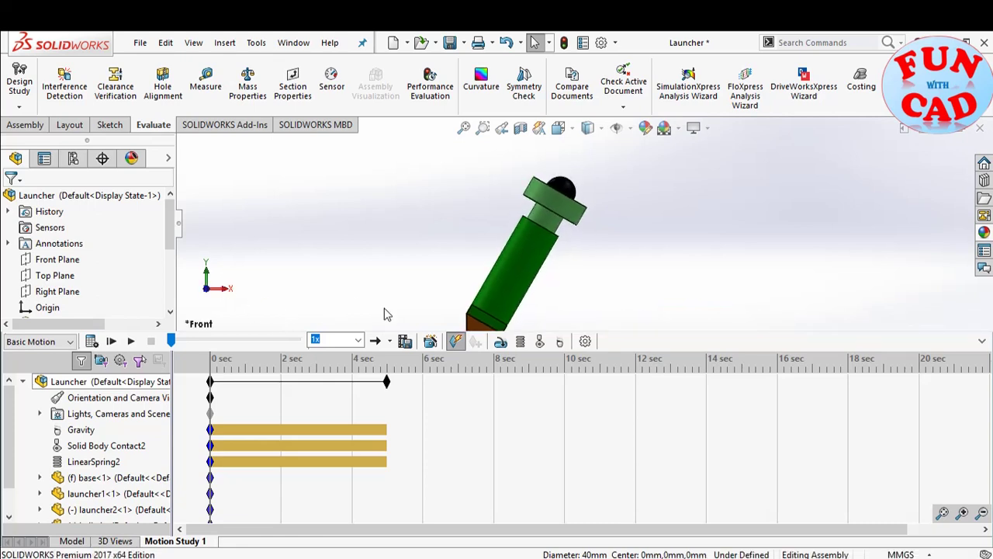
- Shorten the study to about 1 second, calculate, and play the launch at 0.1x speed
drag(386, 381, 244, 382)
click(92, 341)
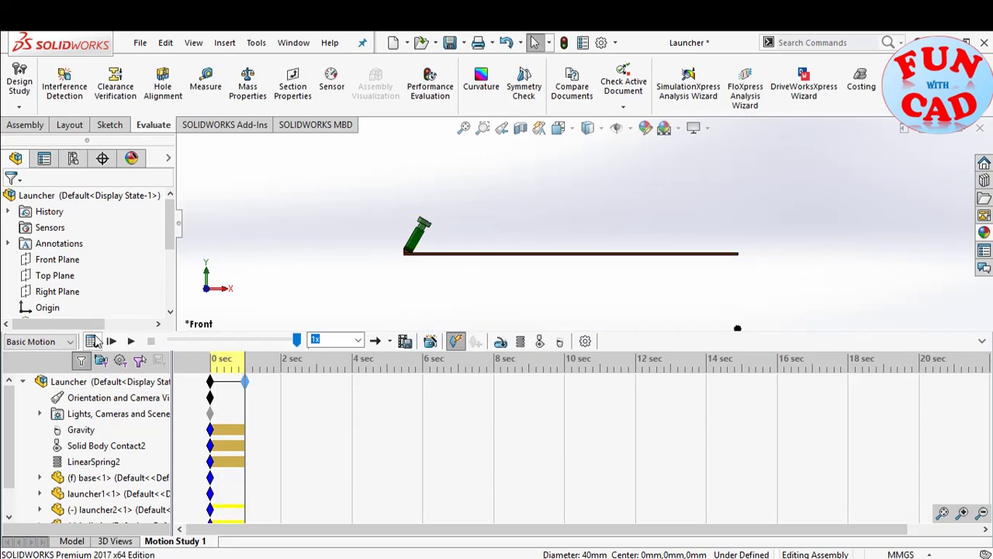
click(359, 341)
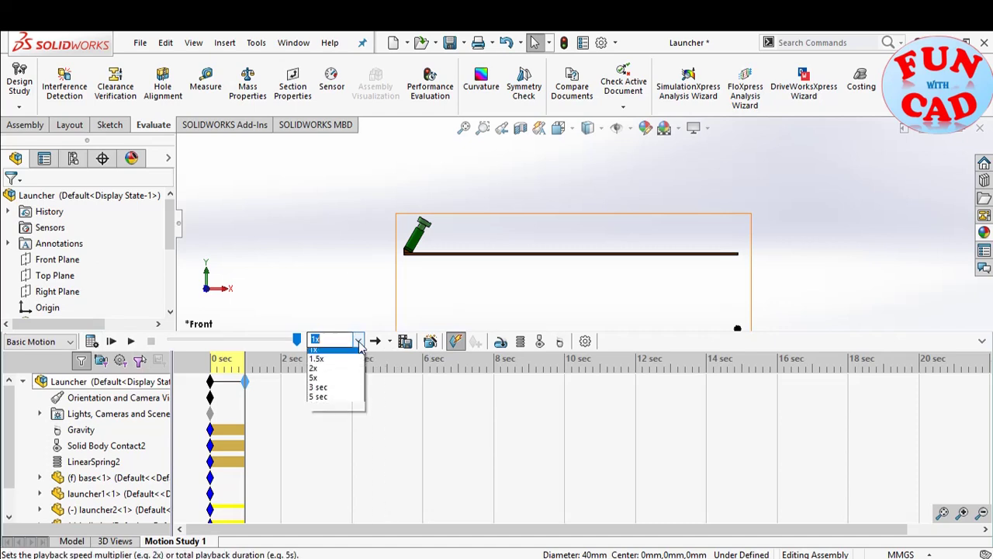
click(322, 350)
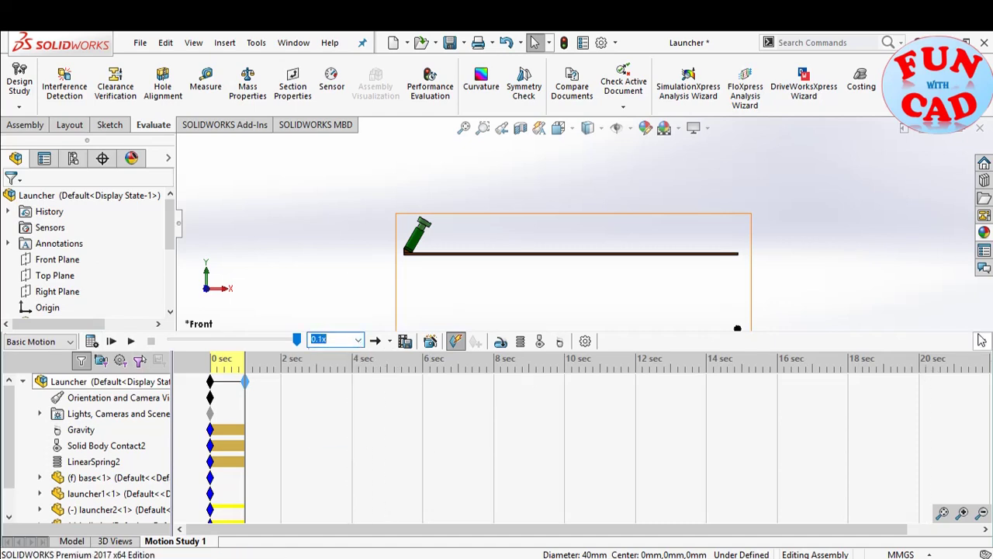
click(981, 342)
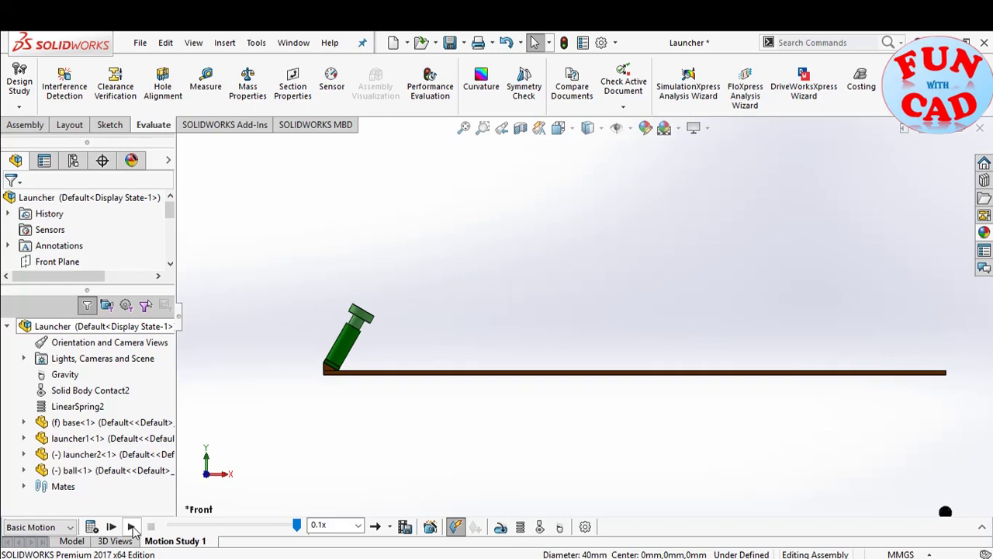
click(132, 527)
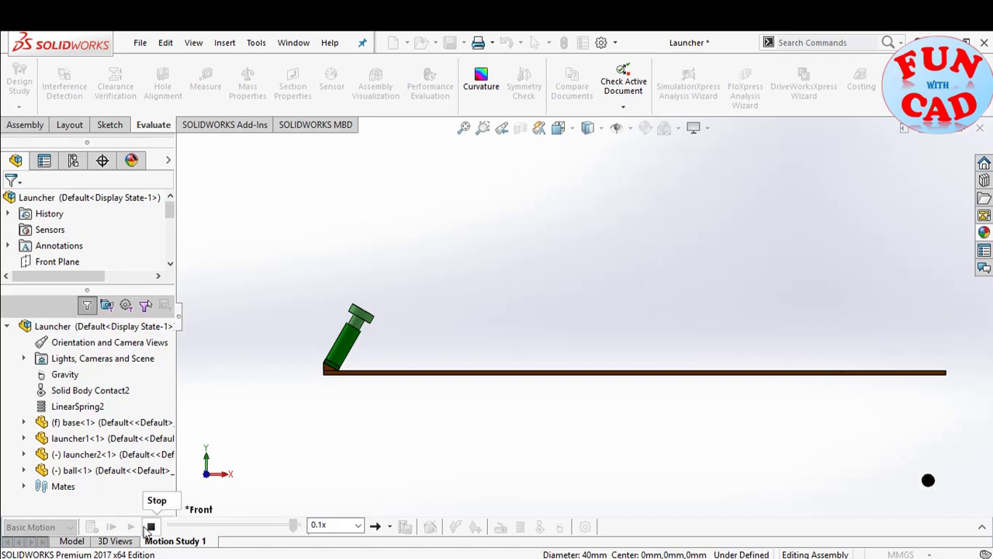
click(150, 526)
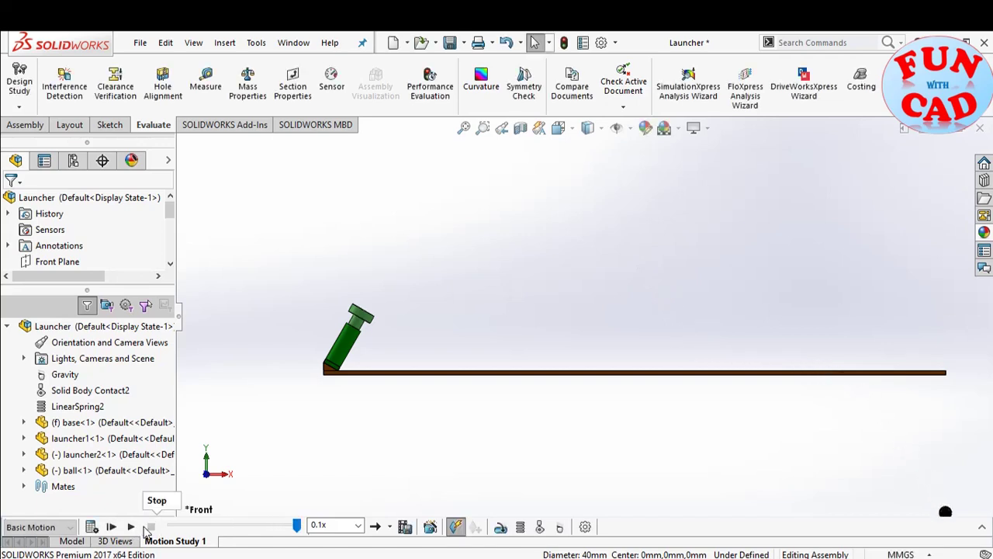
- Shorten the study to 0.5 seconds, recalculate, and rewind to 0 s in a tilted view
click(979, 528)
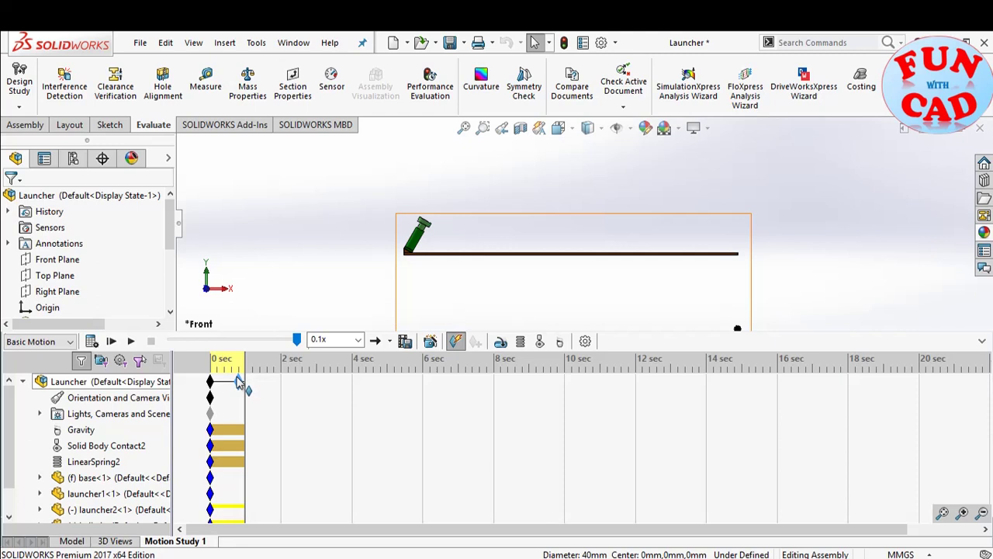
drag(230, 376, 230, 375)
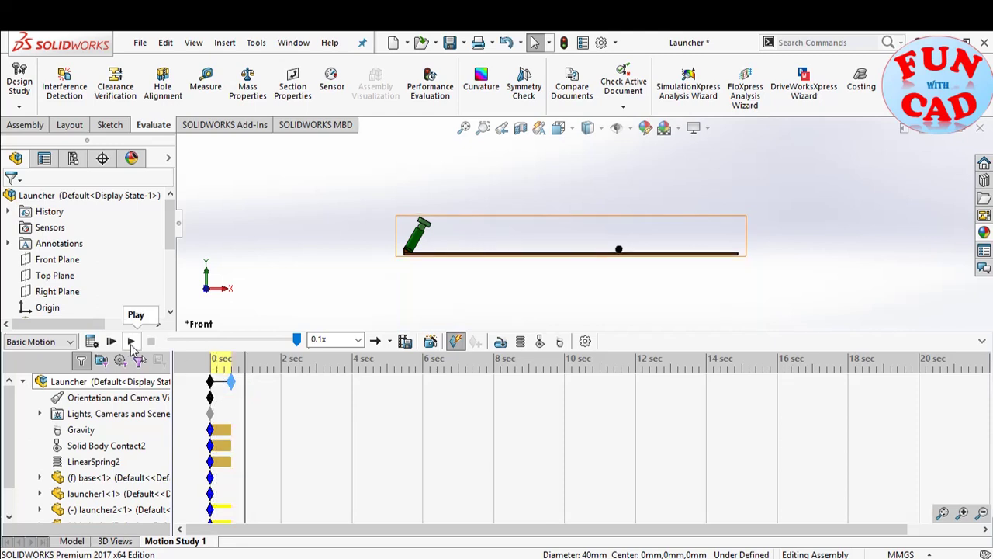
click(132, 342)
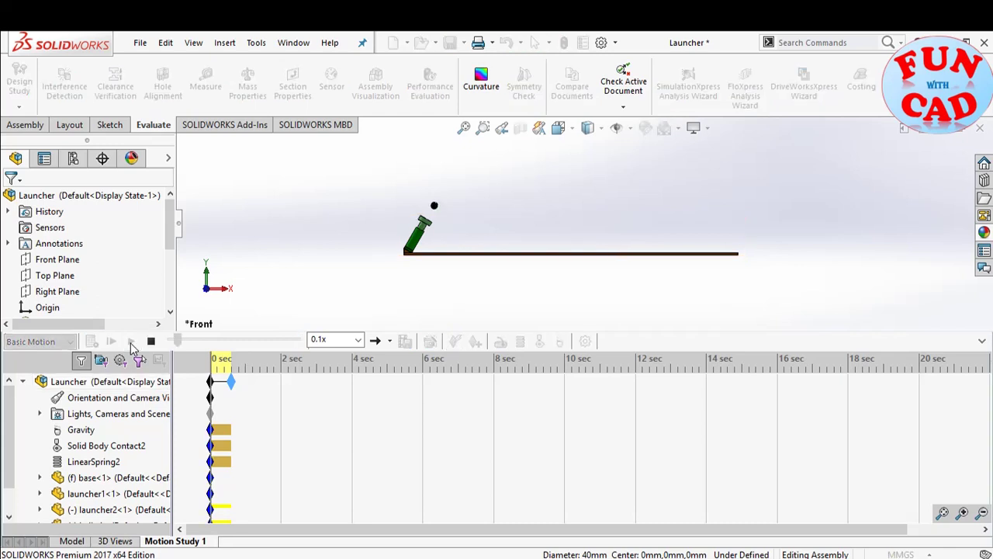
click(981, 340)
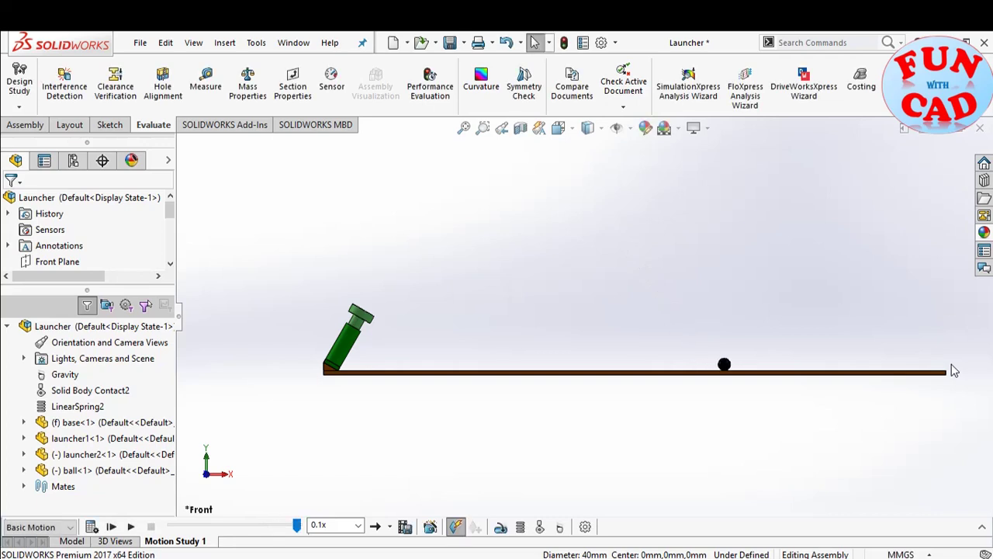
middle_drag(686, 429, 659, 460)
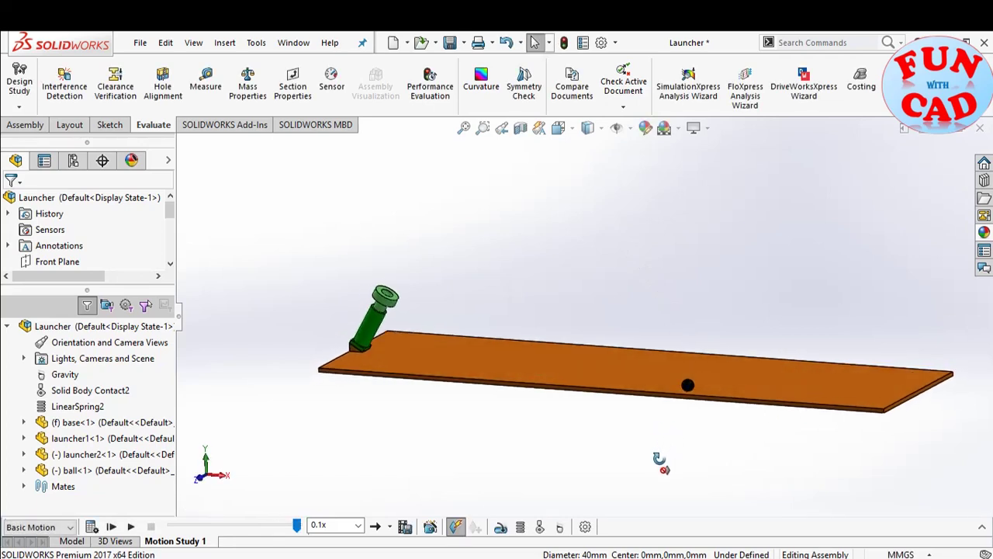
drag(297, 528, 171, 527)
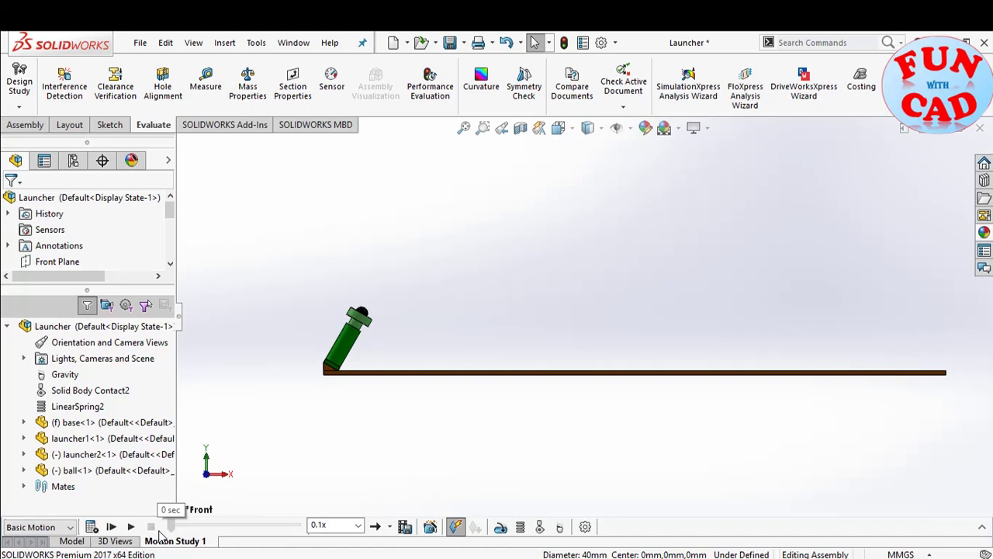
middle_drag(599, 383, 564, 423)
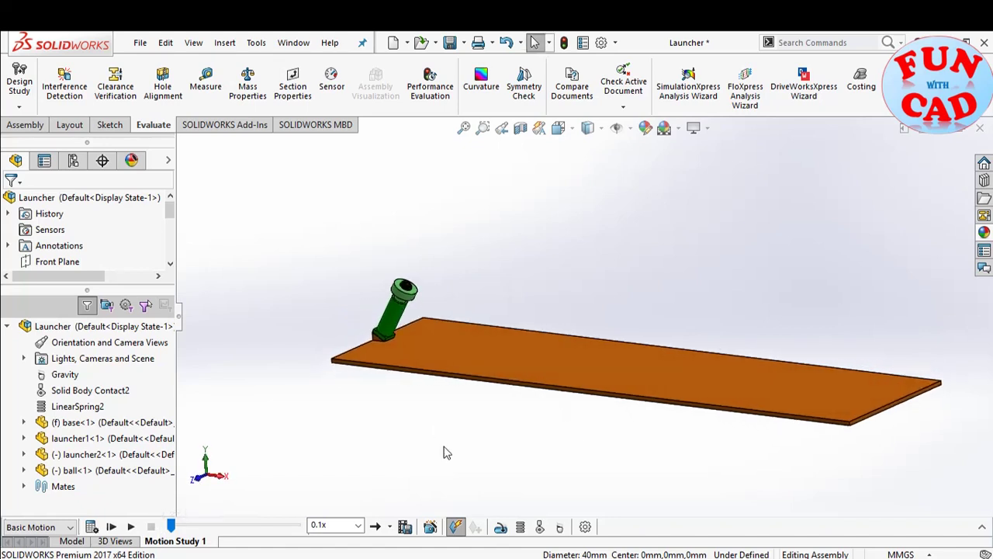
- Recalculate, rewind to 0 s, and replay the launch from an oblique front view
click(131, 527)
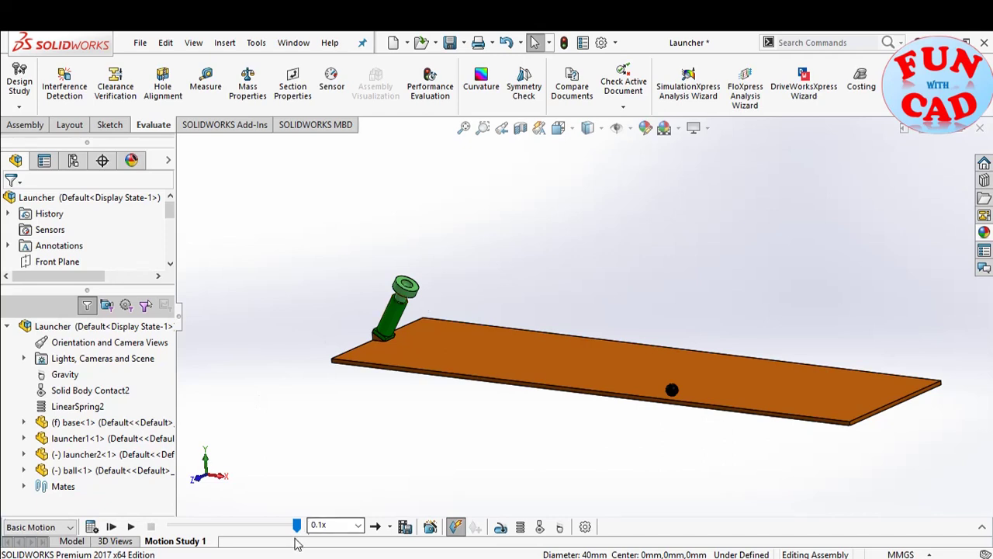
drag(296, 526, 169, 526)
key(ctrl+1)
scroll(398, 328, down, 1)
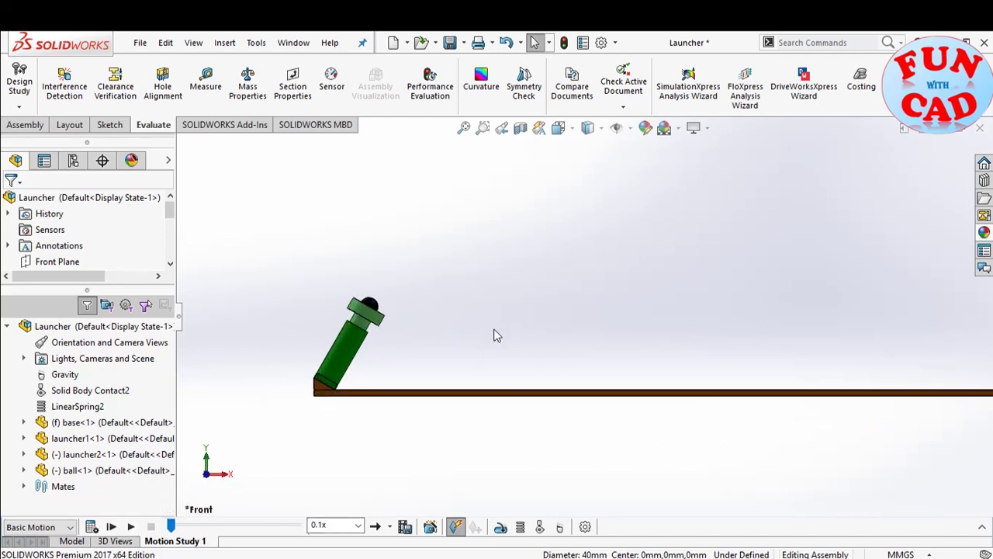
middle_drag(496, 335, 427, 327)
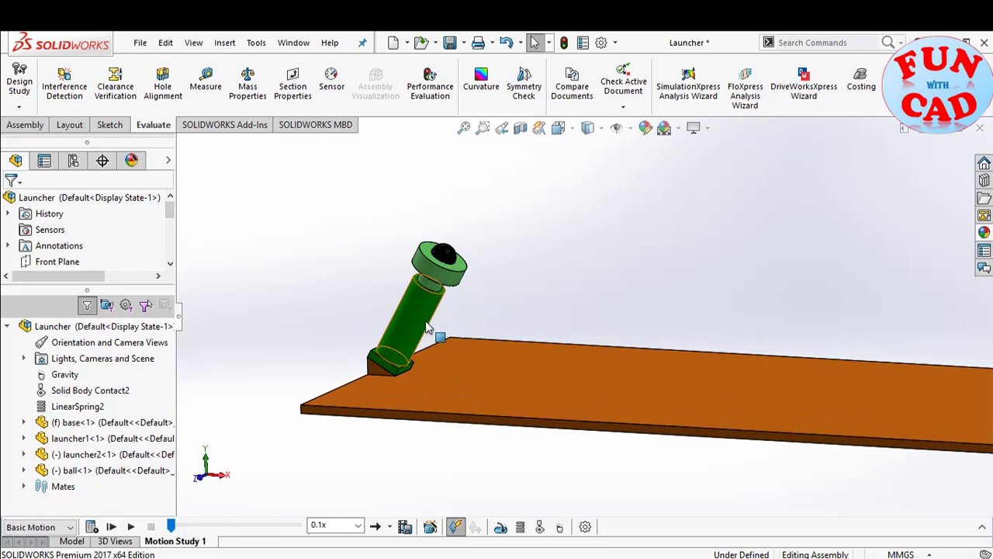
click(131, 527)
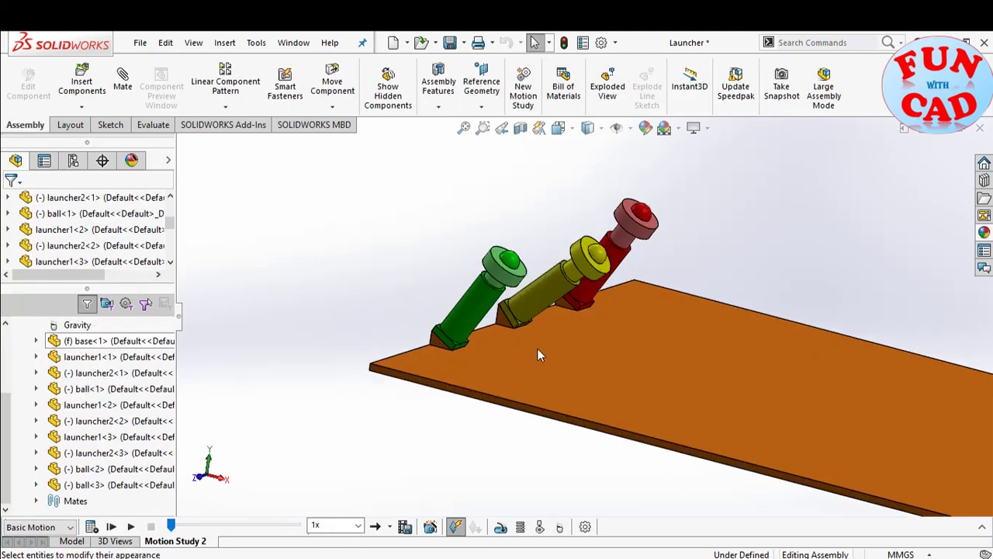
- Orbit and zoom in on the green, yellow and red launchers, then calculate Motion Study 2
middle_drag(537, 319, 569, 344)
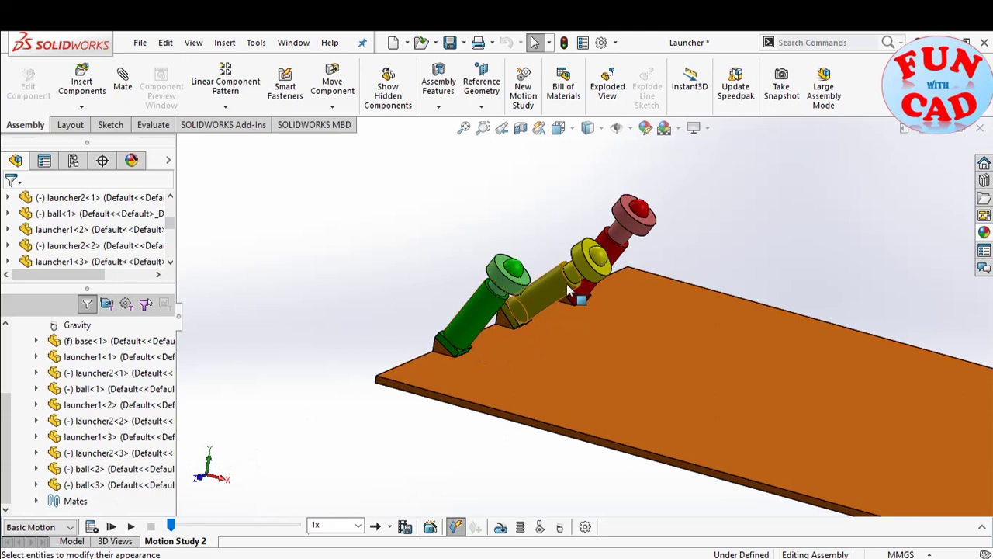
scroll(501, 426, up, 5)
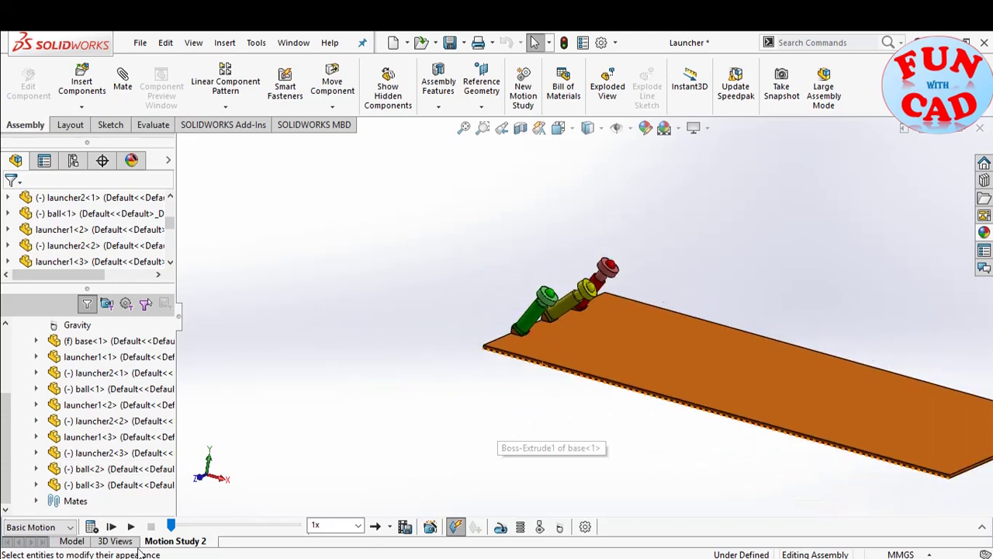
click(92, 531)
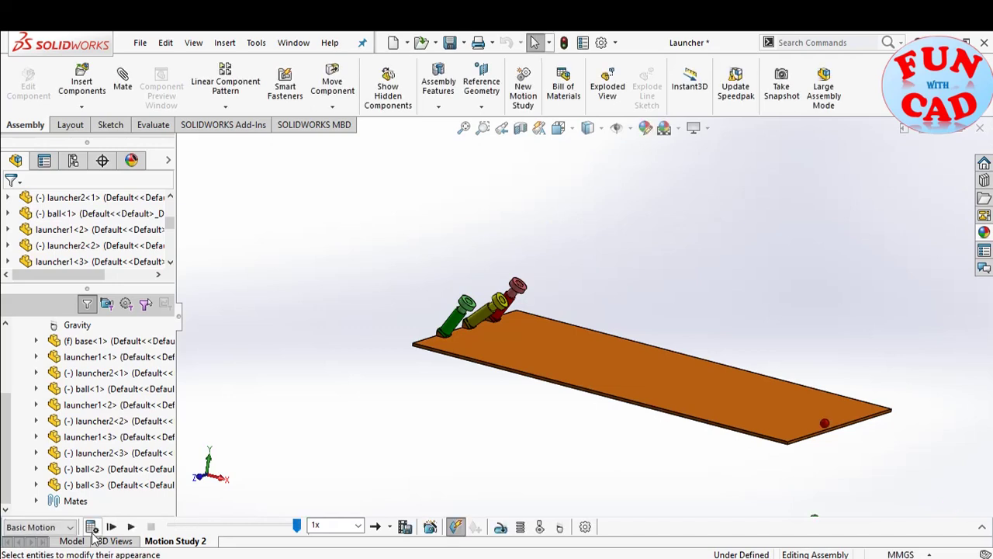
- Set playback speed to 0.1x and play the three-ball launch
click(358, 527)
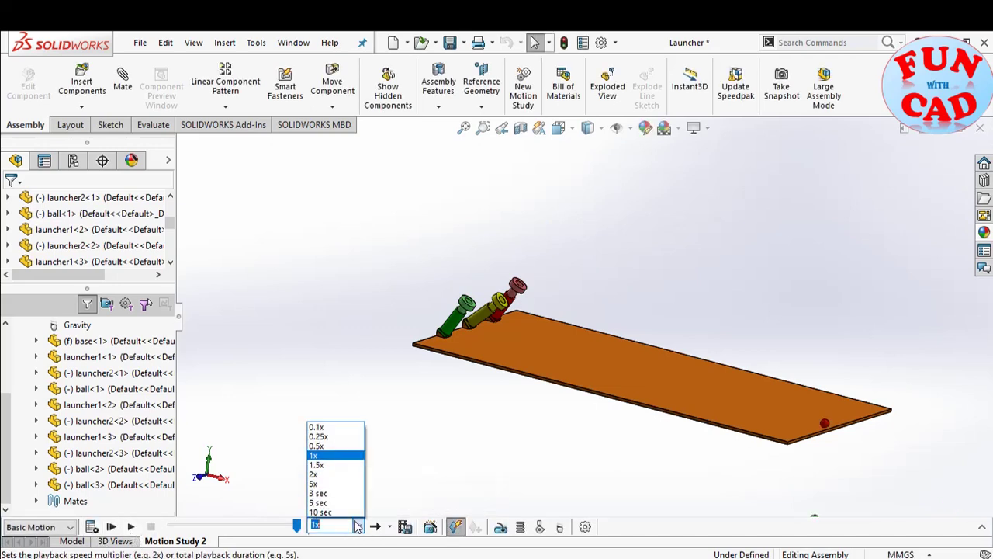
click(330, 427)
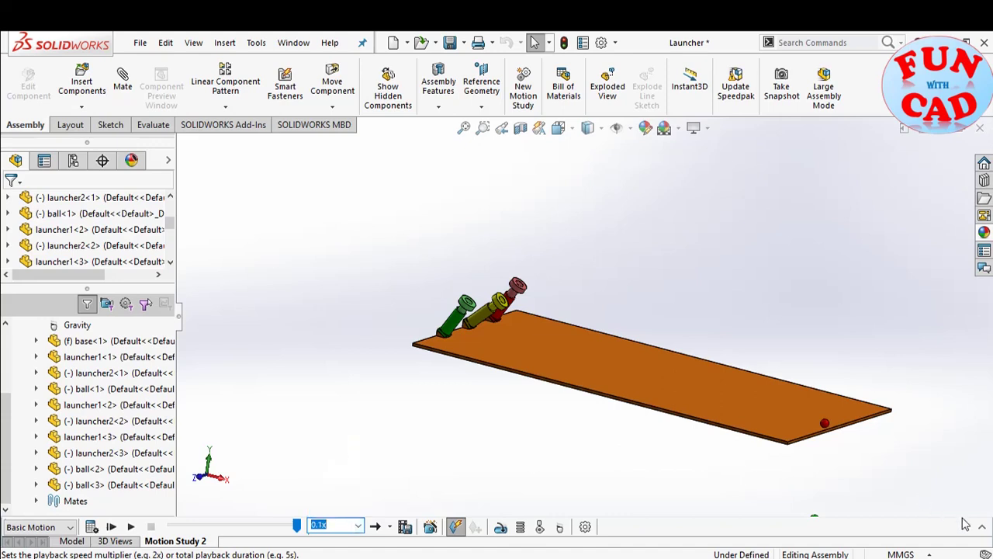
click(133, 526)
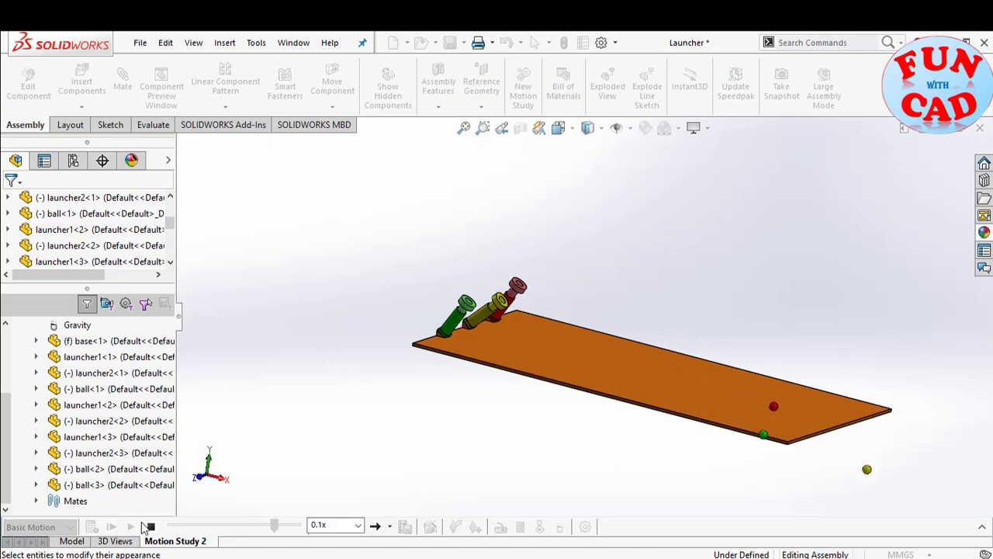
- Switch to the Front view, fit and zoom in, then replay the launch to compare trajectories
click(203, 483)
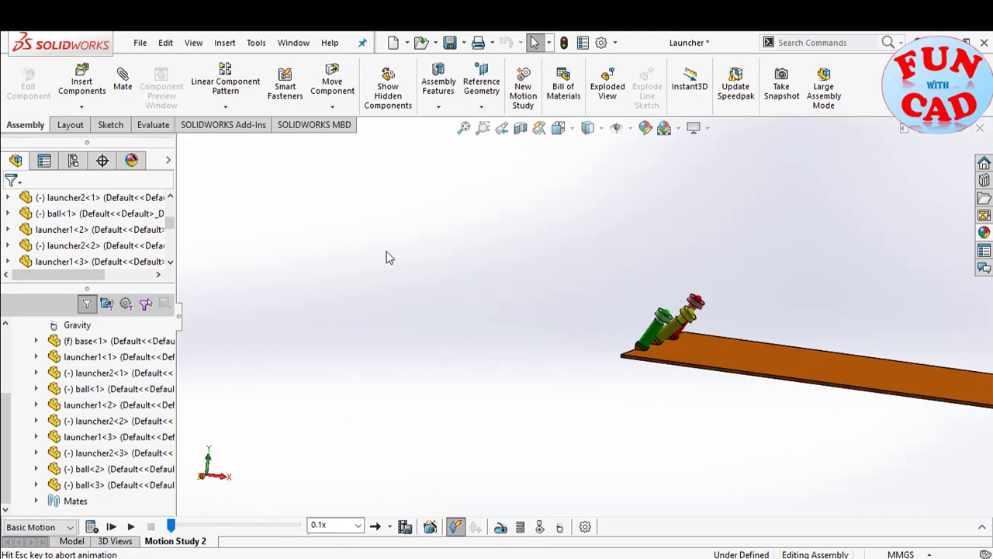
click(463, 127)
scroll(524, 253, down, 3)
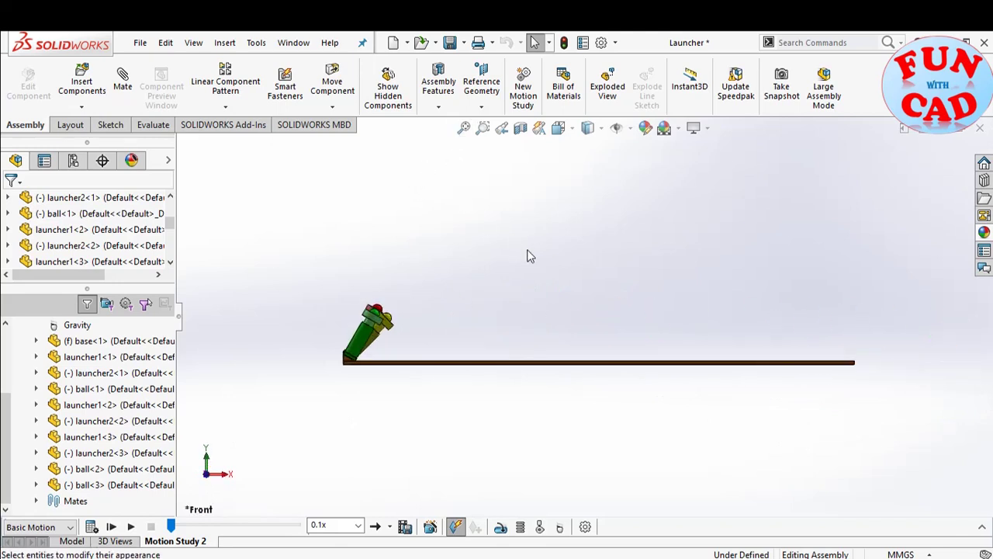
click(131, 527)
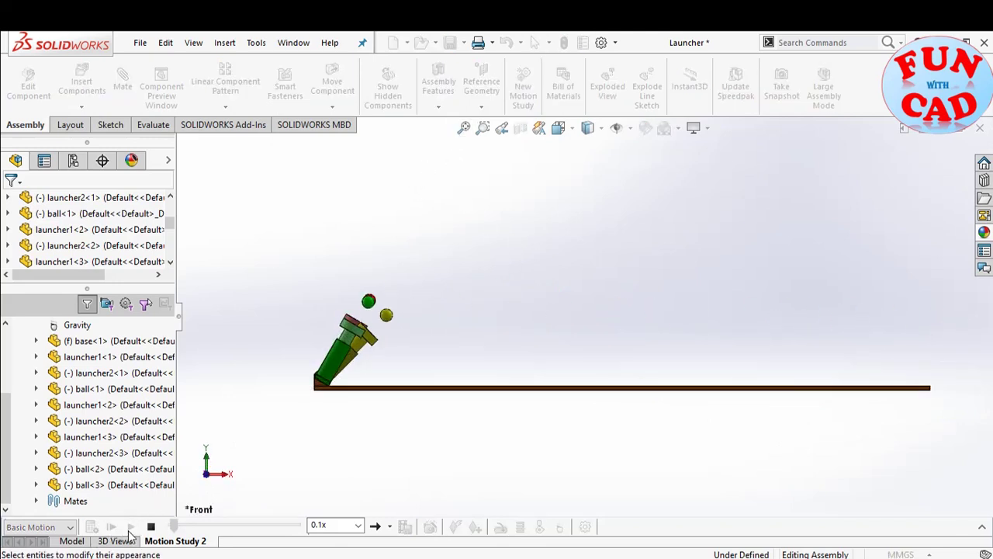